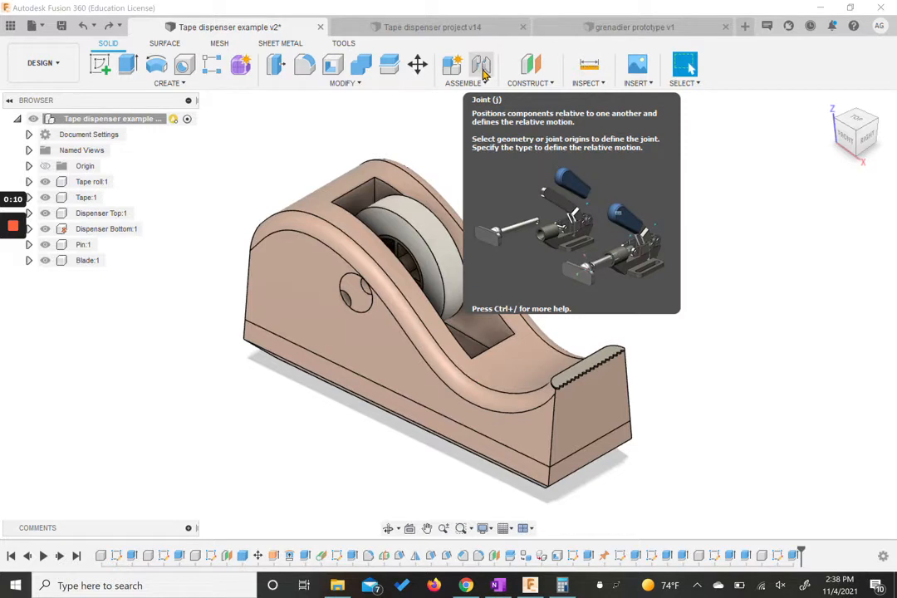
# Create a rigid as-built joint between the blade and the dispenser top, previewing its motion before accepting.
pyautogui.click(484, 84)
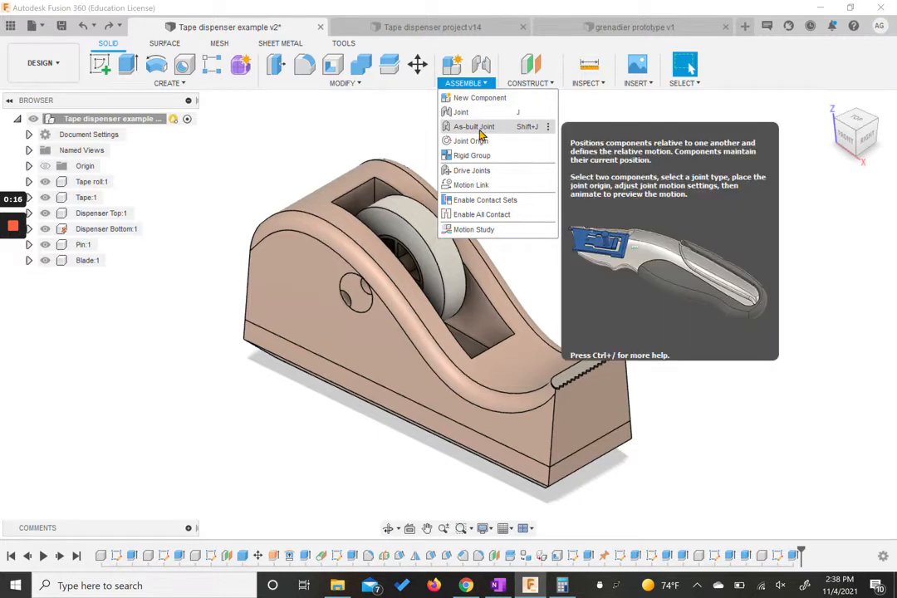
pyautogui.click(479, 133)
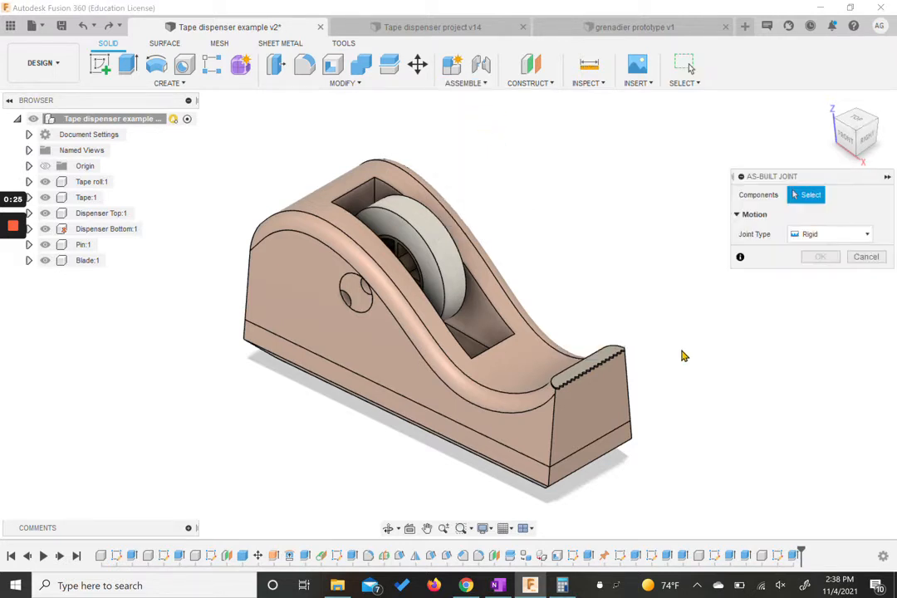
pyautogui.scroll(3, 680, 358)
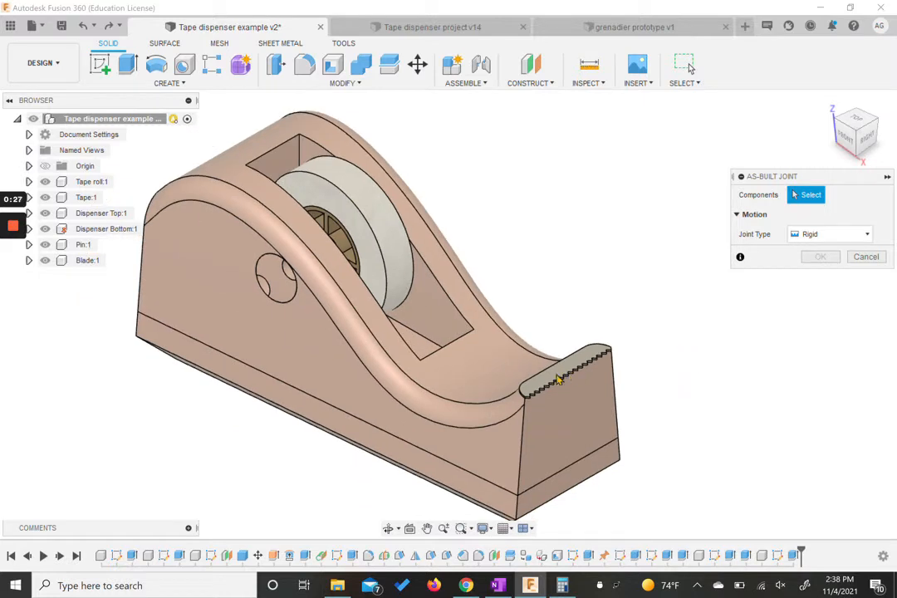
pyautogui.click(544, 375)
pyautogui.click(540, 390)
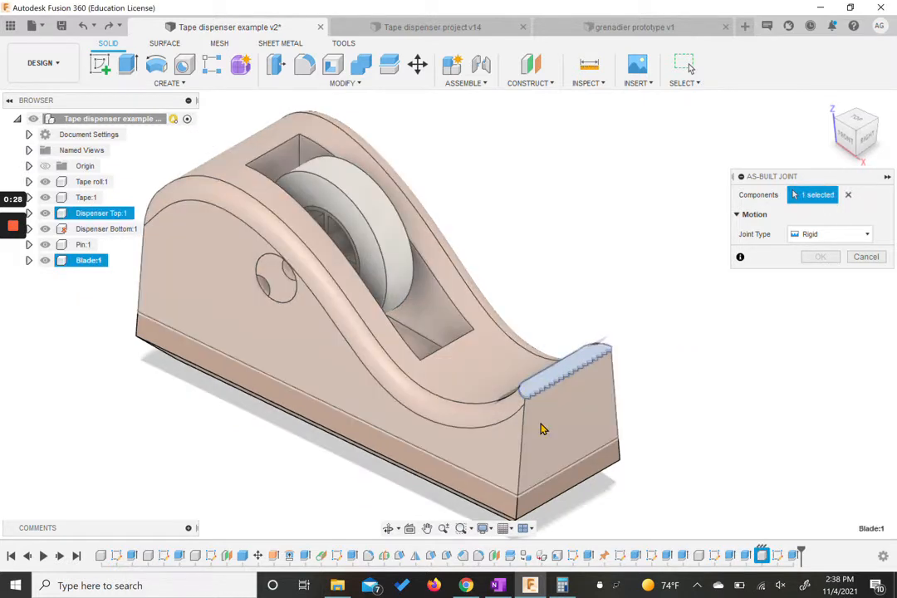
pyautogui.click(541, 428)
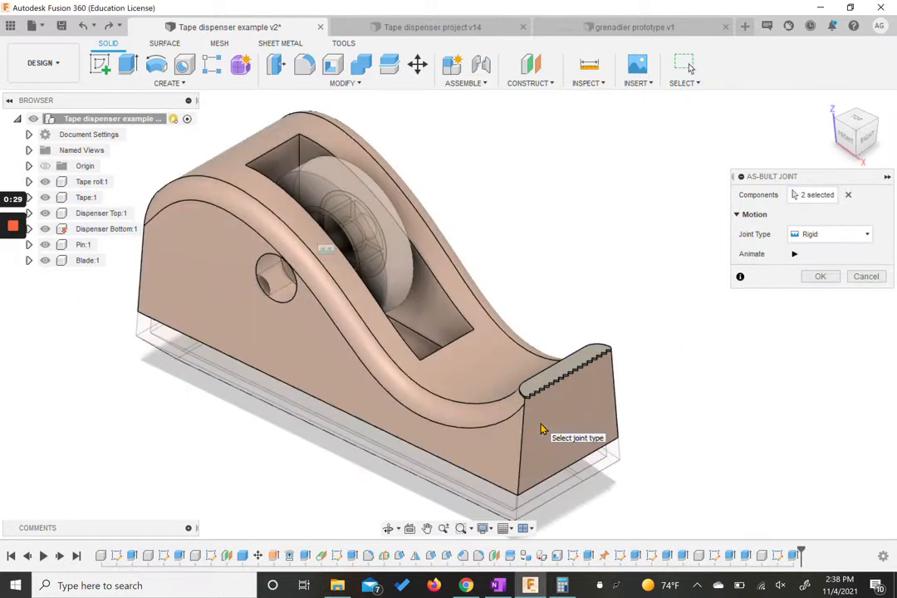
pyautogui.click(795, 255)
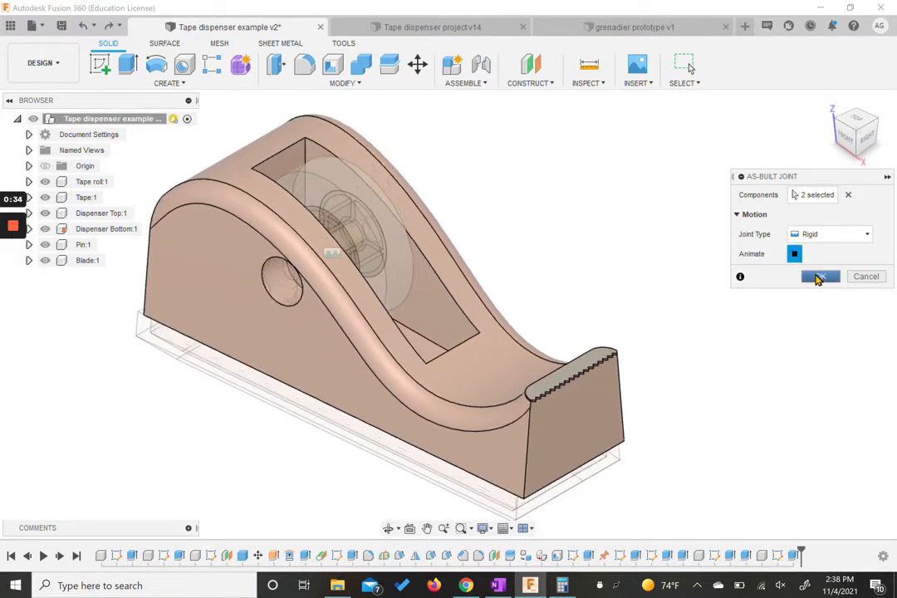
pyautogui.click(818, 277)
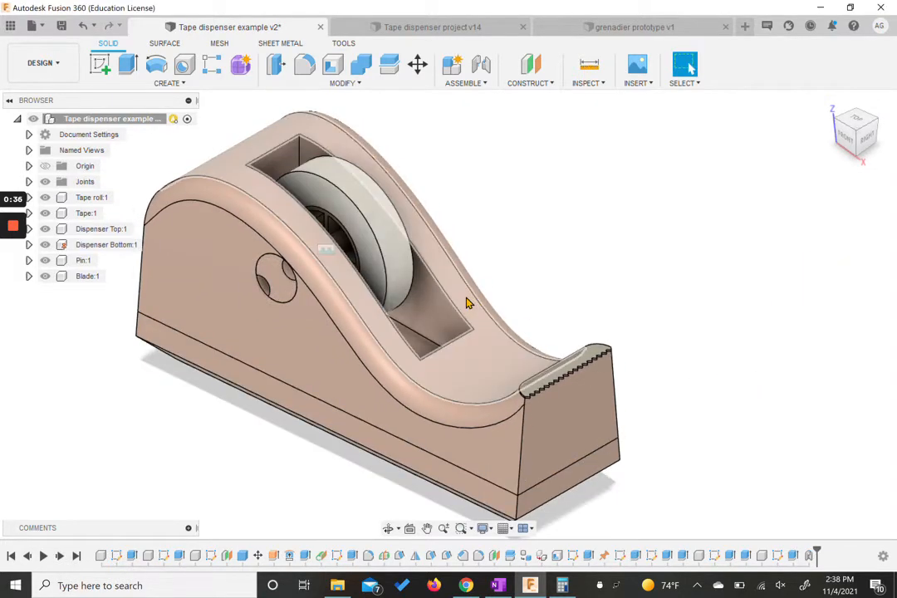
# Create a rigid as-built joint between the tape and the tape roll, previewing its motion before accepting.
pyautogui.scroll(3, 339, 241)
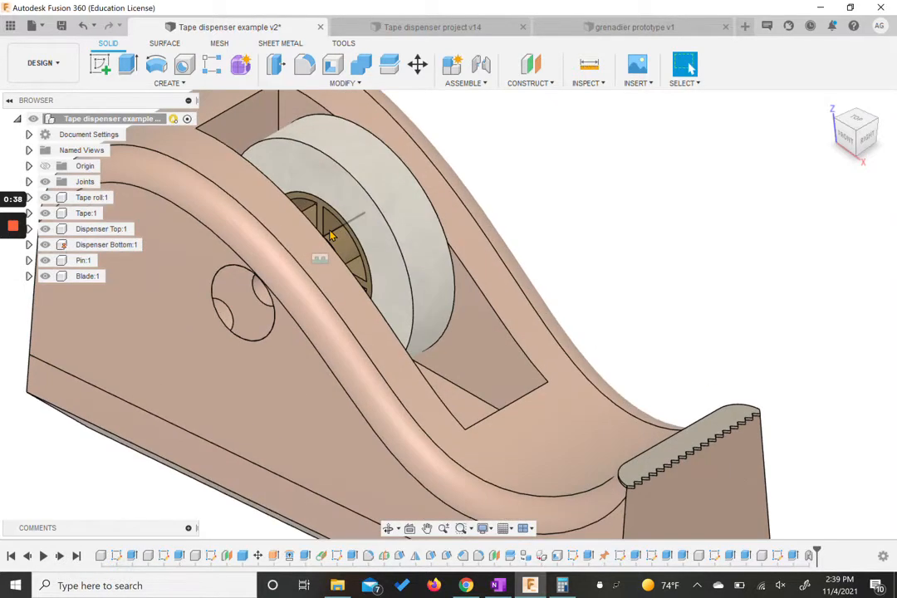
pyautogui.scroll(-4, 502, 124)
pyautogui.moveTo(523, 148); pyautogui.dragTo(538, 205, button='middle')
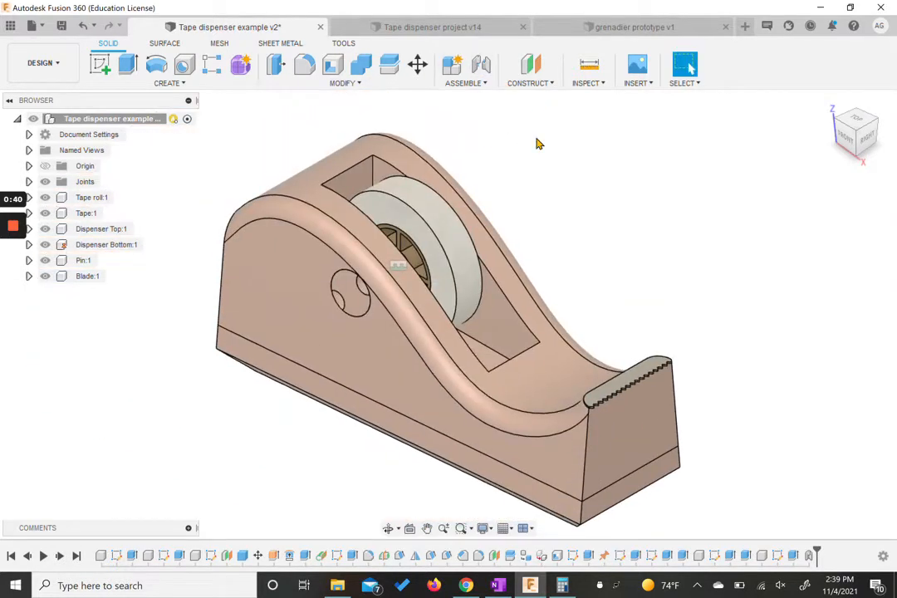
pyautogui.click(471, 87)
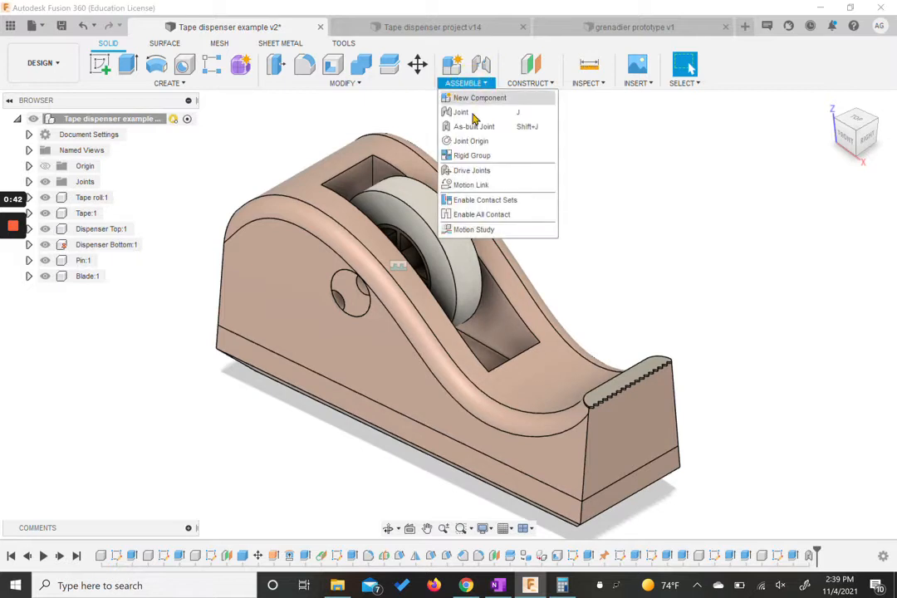
pyautogui.click(453, 125)
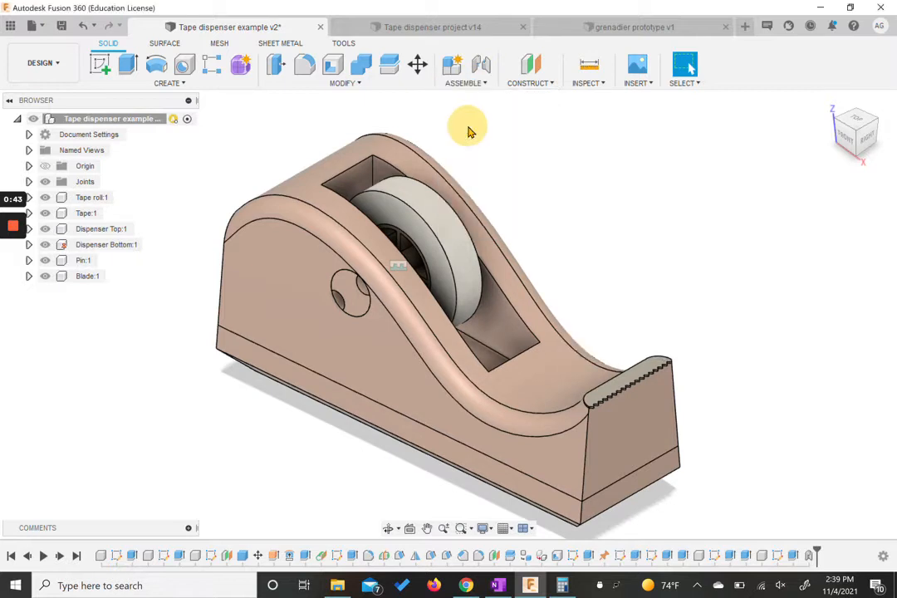
pyautogui.click(425, 235)
pyautogui.click(425, 235)
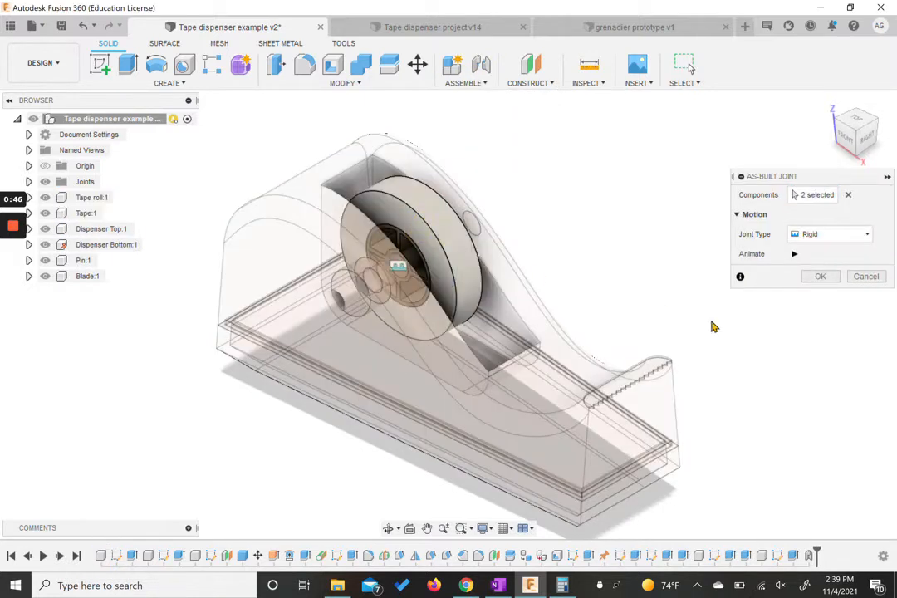
pyautogui.click(795, 253)
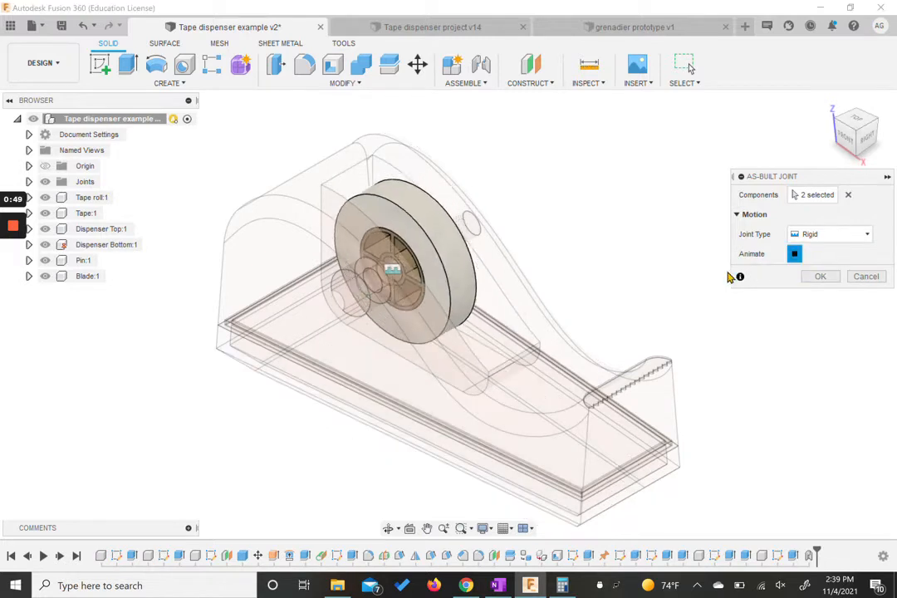
pyautogui.click(821, 277)
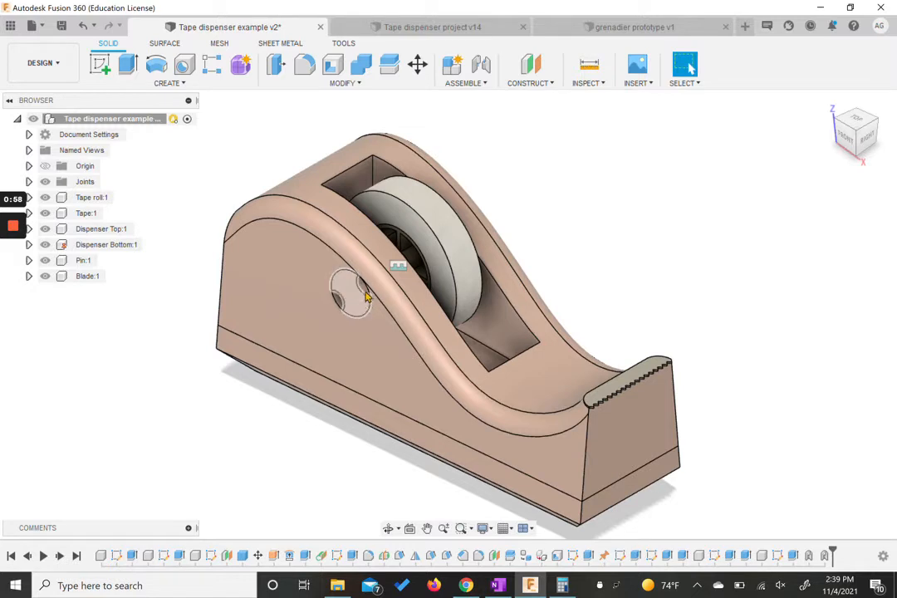
# Set up an as-built joint between the pin and the dispenser top with the Cylindrical joint type.
pyautogui.click(464, 83)
pyautogui.click(452, 127)
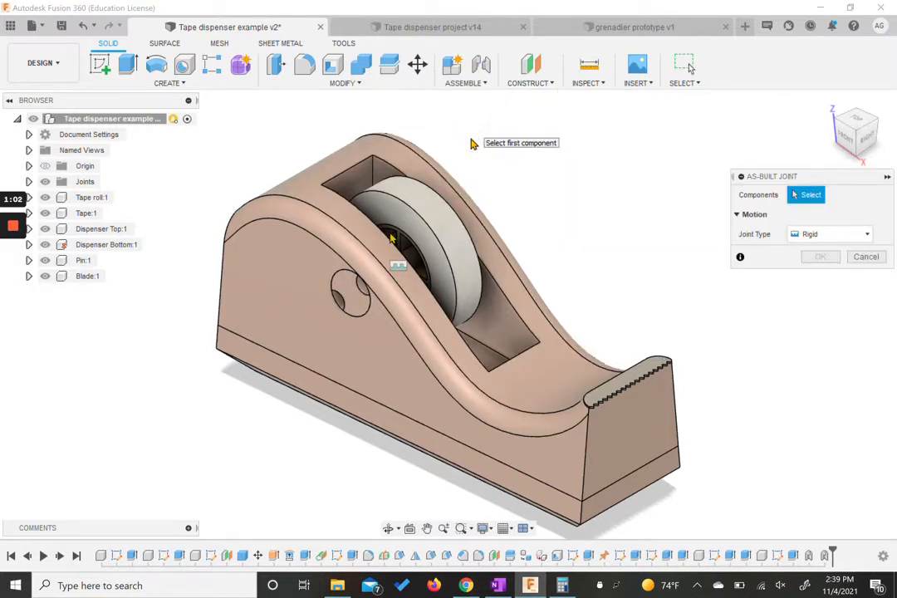
pyautogui.click(356, 296)
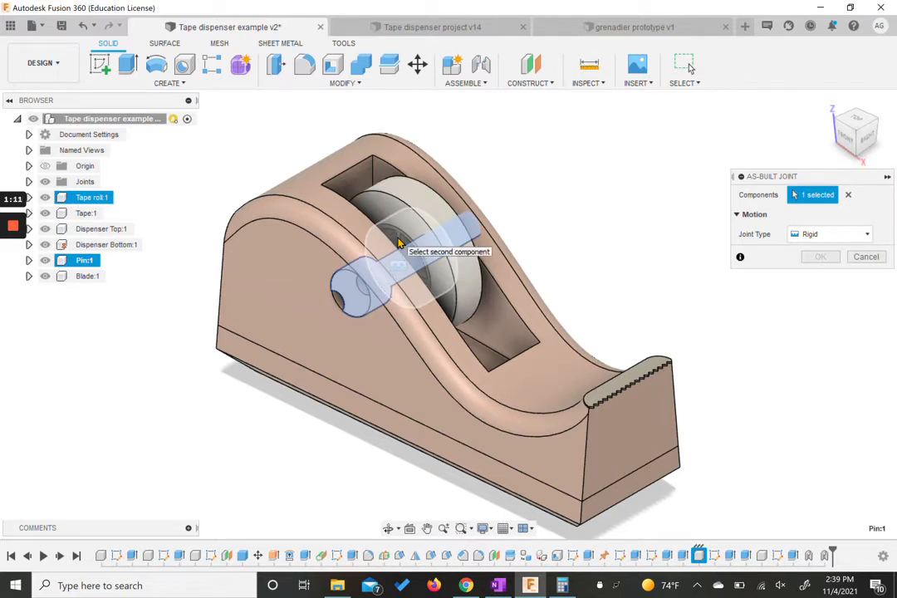
pyautogui.click(301, 282)
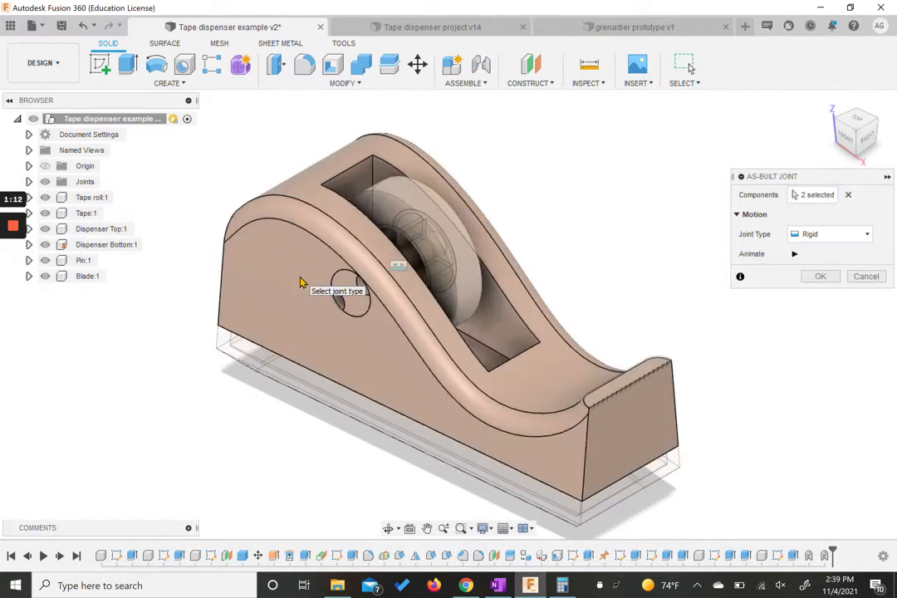
pyautogui.click(810, 233)
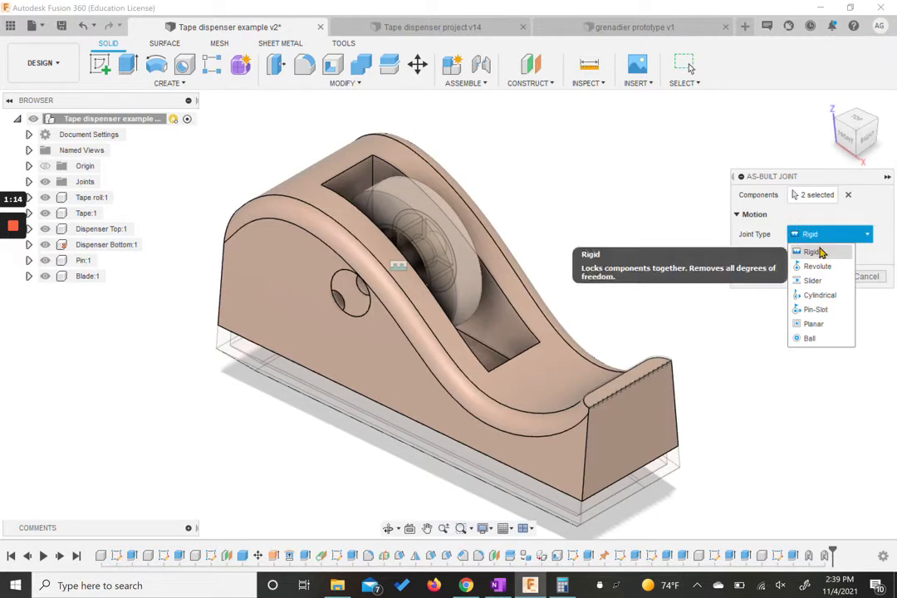
pyautogui.click(819, 295)
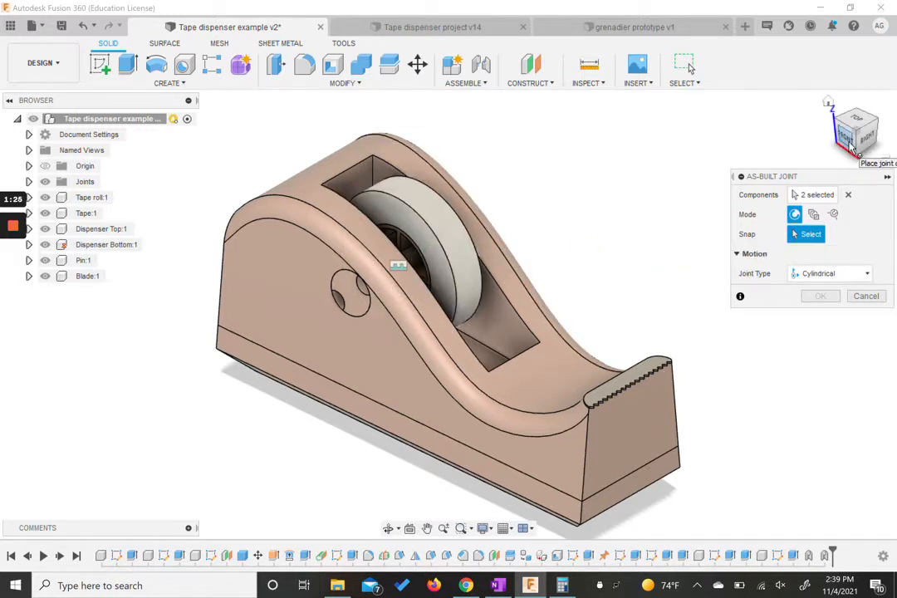
# Place the cylindrical joint's origin on the circular pin edge at the tape slot's inner wall, preview the Z-axis motion and accept the joint.
pyautogui.moveTo(860, 141); pyautogui.dragTo(879, 137)
pyautogui.scroll(4, 381, 276)
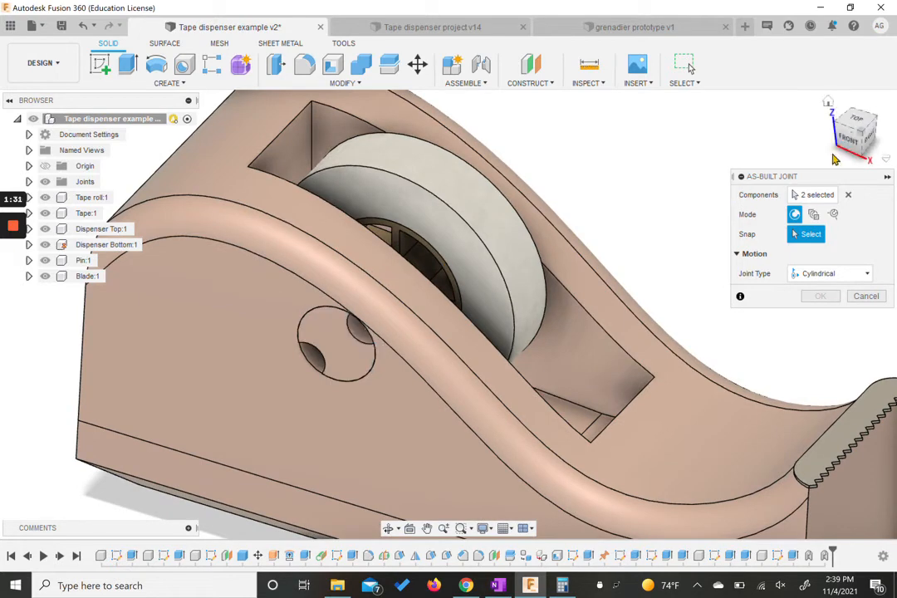
pyautogui.moveTo(868, 133); pyautogui.dragTo(731, 150)
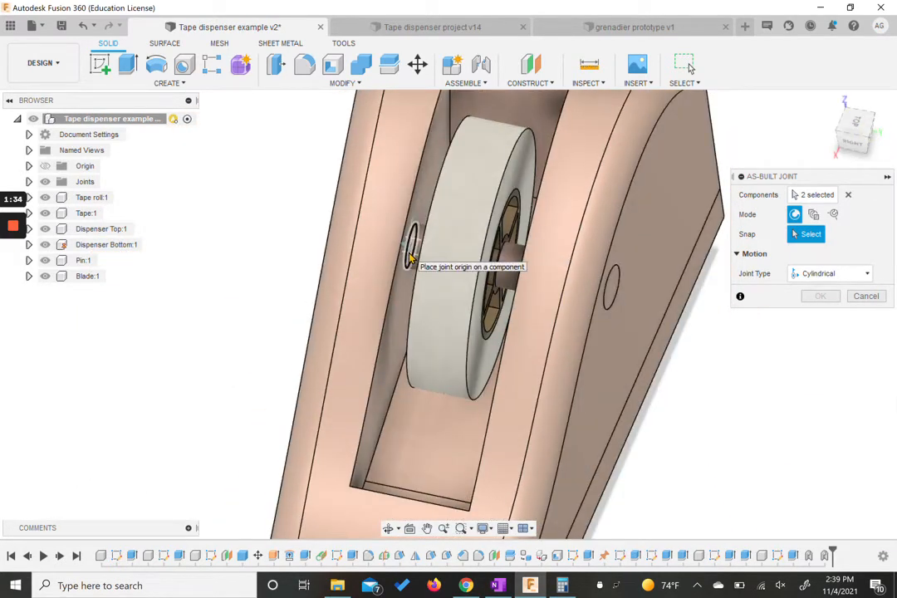
pyautogui.click(409, 257)
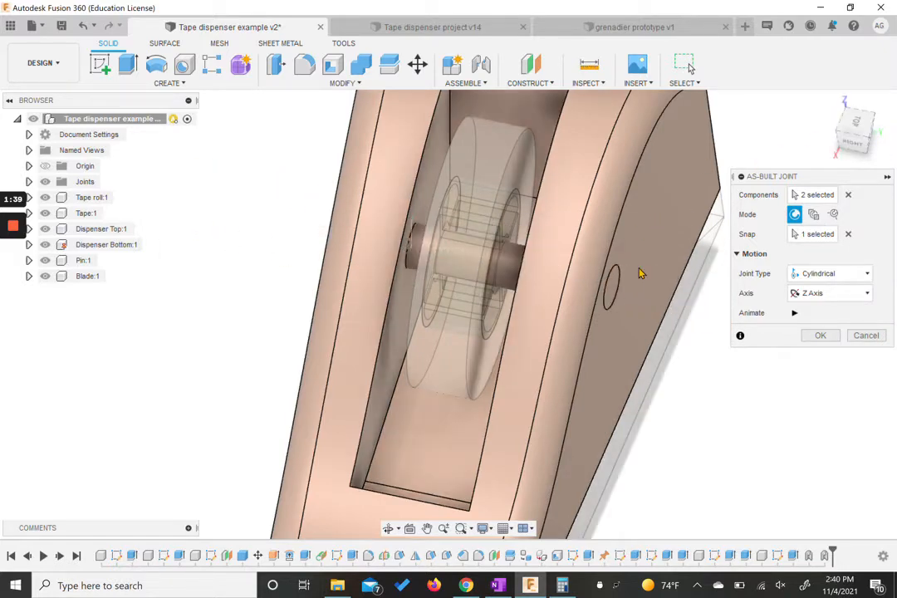
pyautogui.click(829, 103)
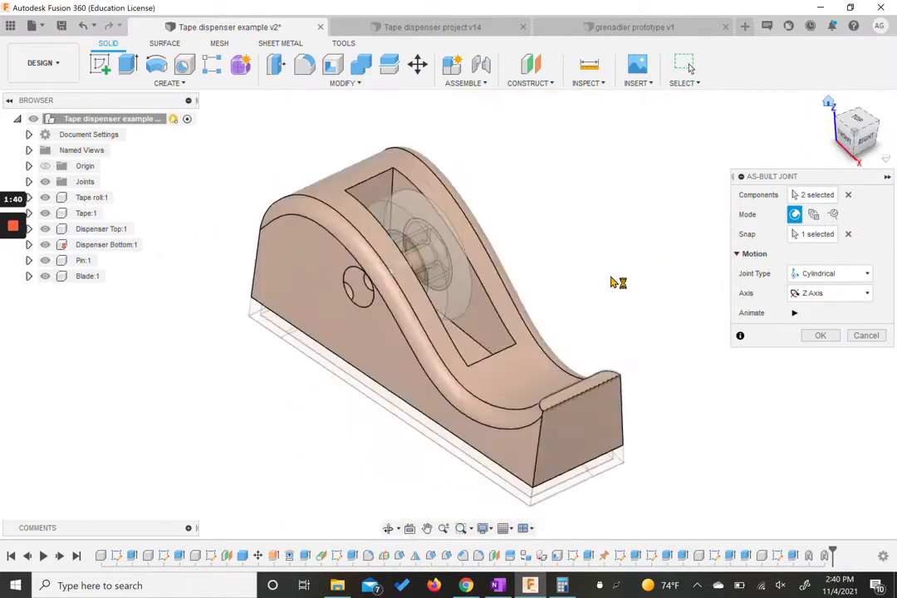
pyautogui.click(794, 312)
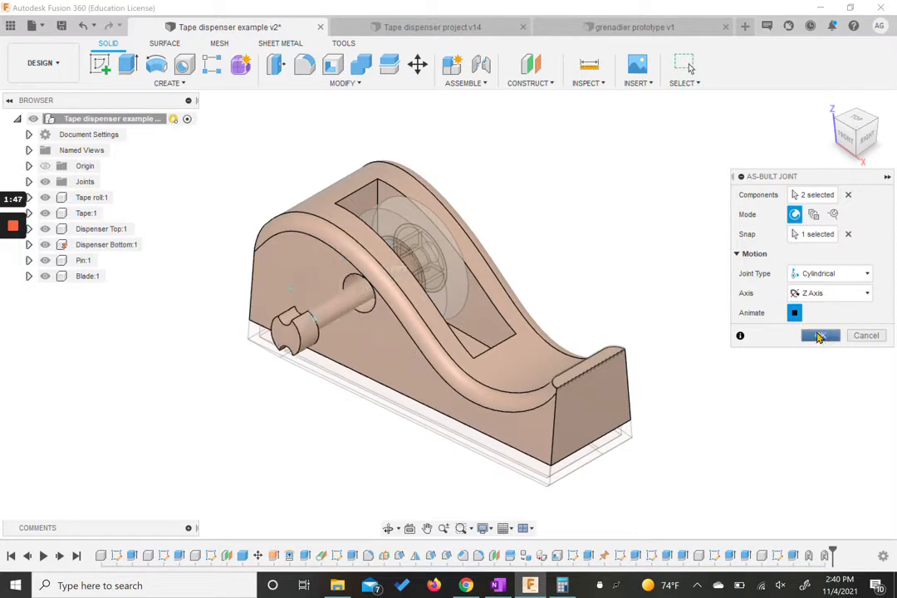
pyautogui.click(819, 337)
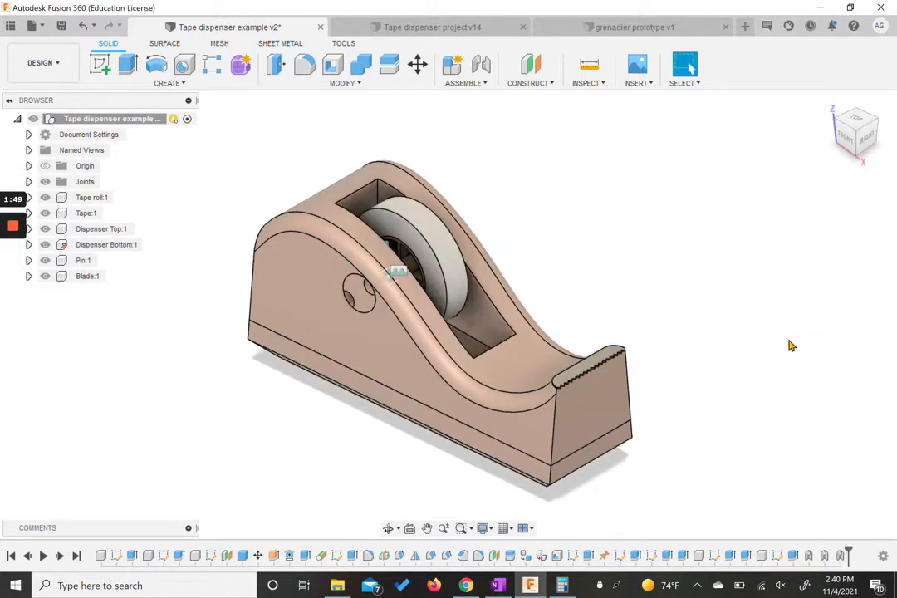
# Set up an as-built joint between the dispenser top and the dispenser bottom with the Slider joint type.
pyautogui.click(482, 84)
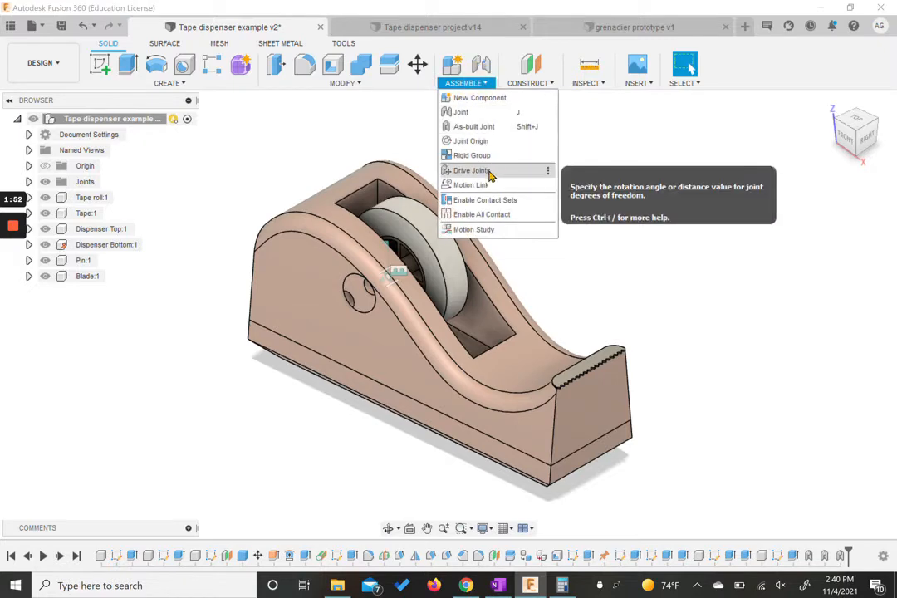
pyautogui.click(474, 127)
pyautogui.scroll(2, 258, 328)
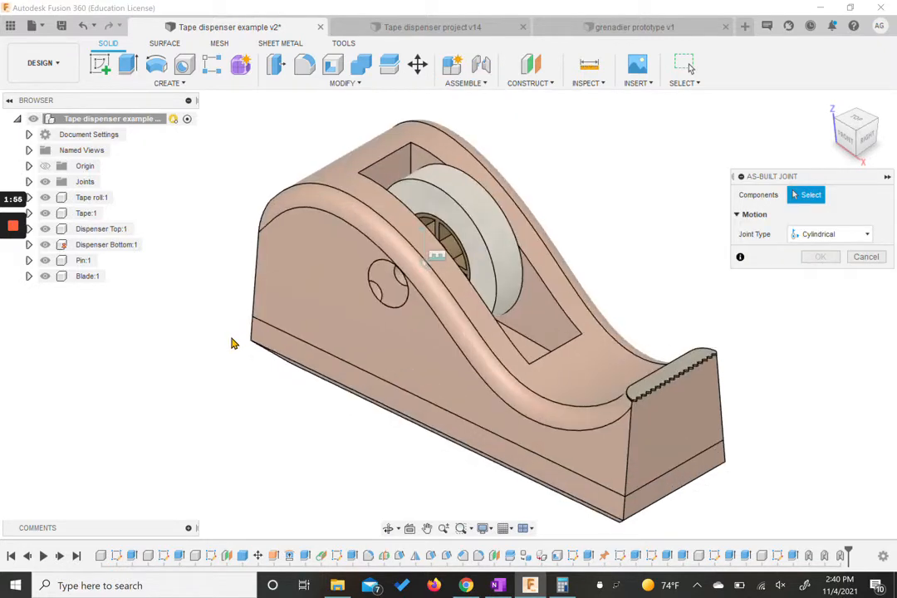
pyautogui.click(281, 287)
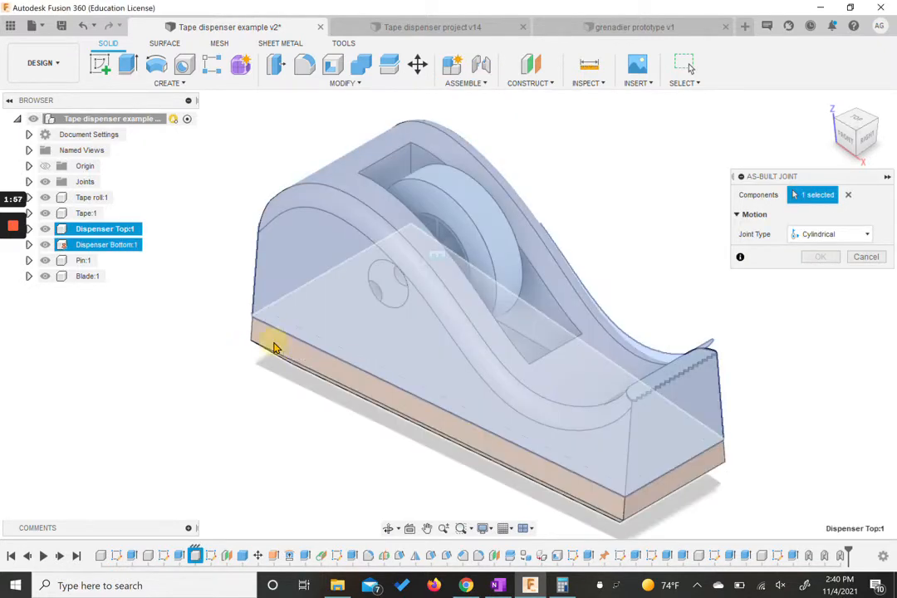
pyautogui.click(276, 341)
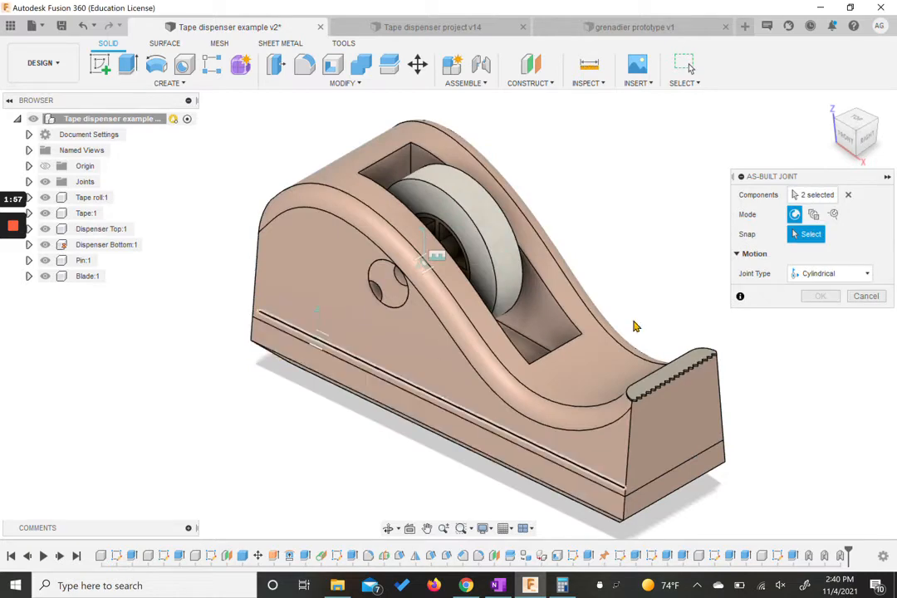
pyautogui.click(811, 274)
pyautogui.click(807, 319)
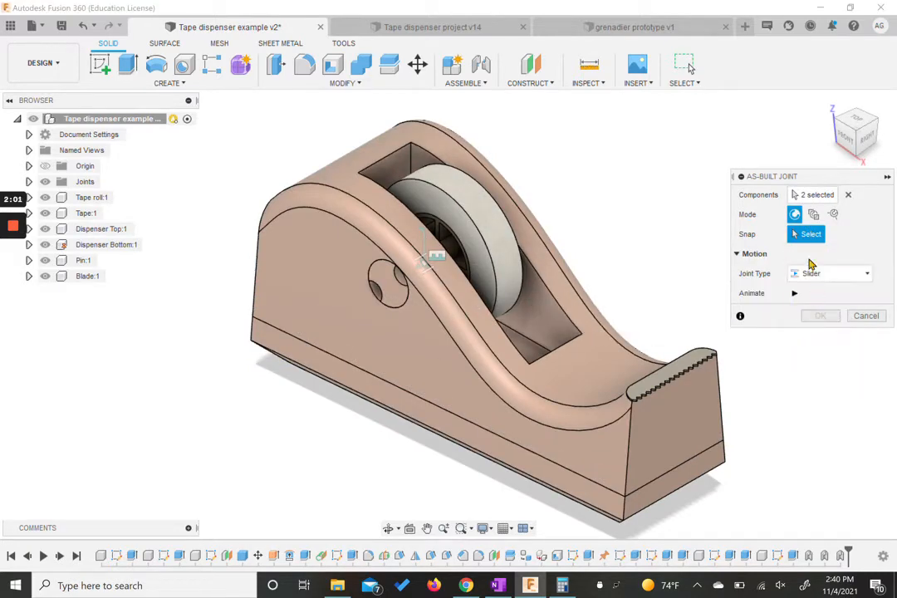
# Place the slider joint's origin at the dispenser top's lower rear corner and accept it with the slide along the Z axis.
pyautogui.scroll(5, 220, 331)
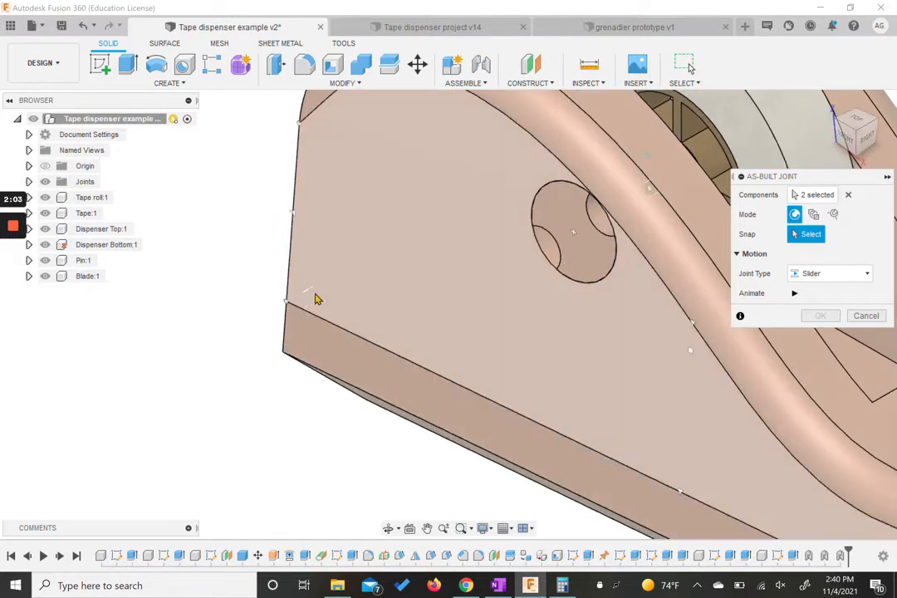
pyautogui.click(286, 307)
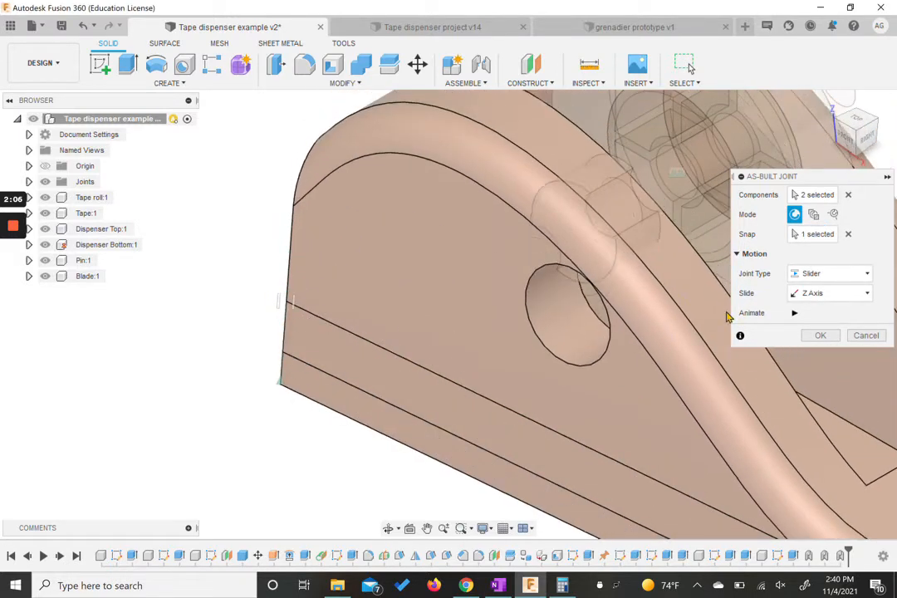
pyautogui.click(821, 335)
# Test the slider joint by moving the dispenser top relative to the dispenser bottom.
pyautogui.scroll(-5, 795, 336)
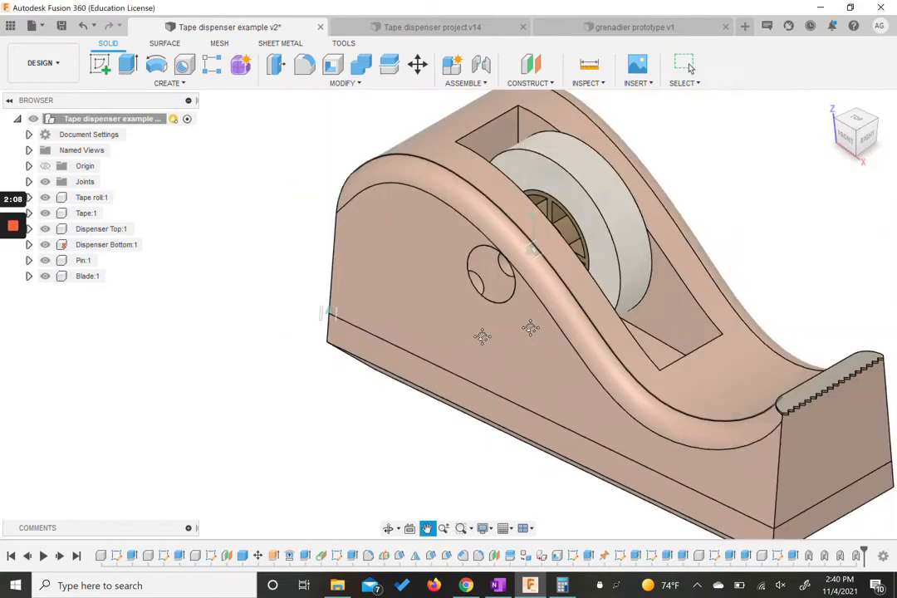
pyautogui.moveTo(598, 316); pyautogui.dragTo(661, 374, button='middle')
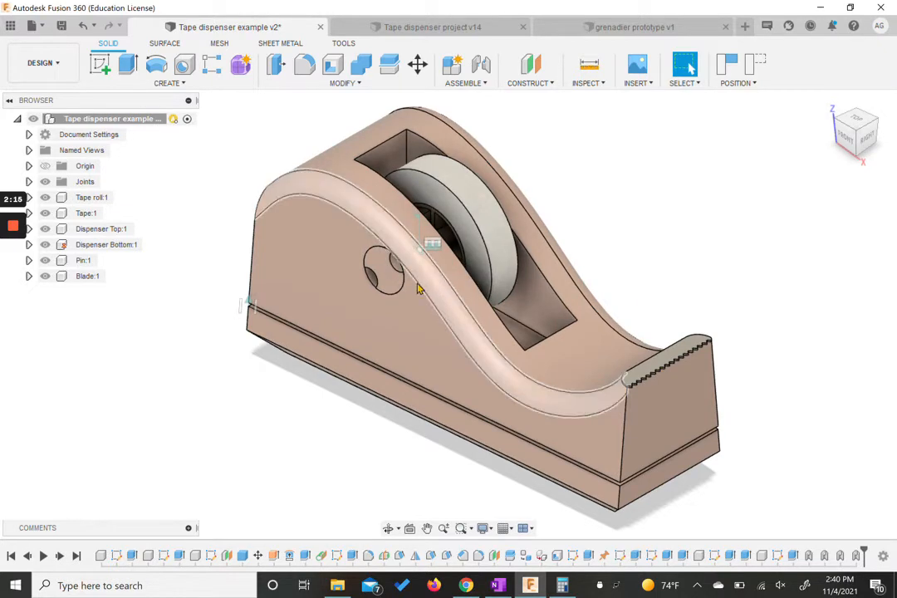
pyautogui.moveTo(446, 336)
pyautogui.mouseDown()
pyautogui.moveTo(452, 247)
pyautogui.moveTo(457, 371)
pyautogui.moveTo(457, 343)
pyautogui.moveTo(448, 345)
pyautogui.moveTo(457, 344)
pyautogui.mouseUp()
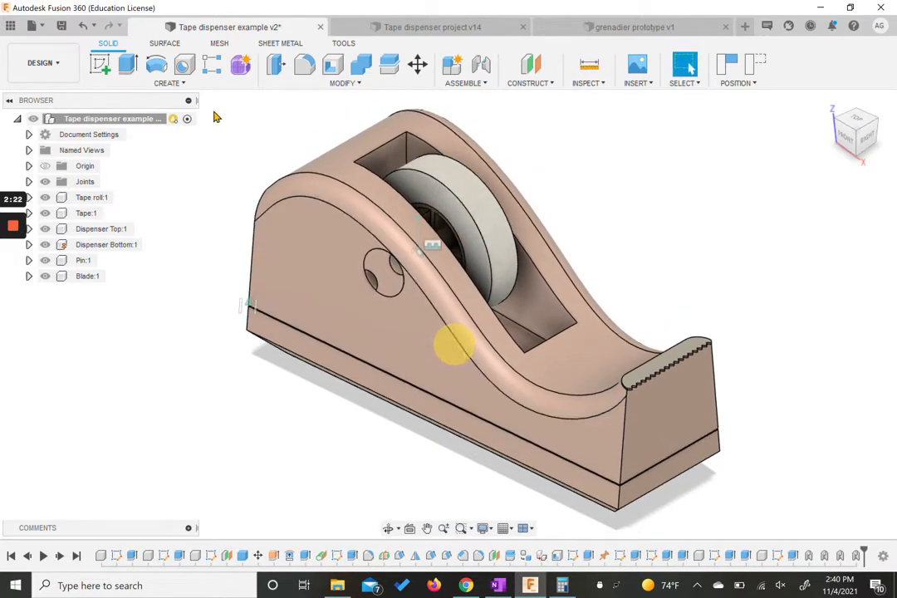
# Undo the last test move, test pulling the pin out of the dispenser, and undo that movement.
pyautogui.click(83, 27)
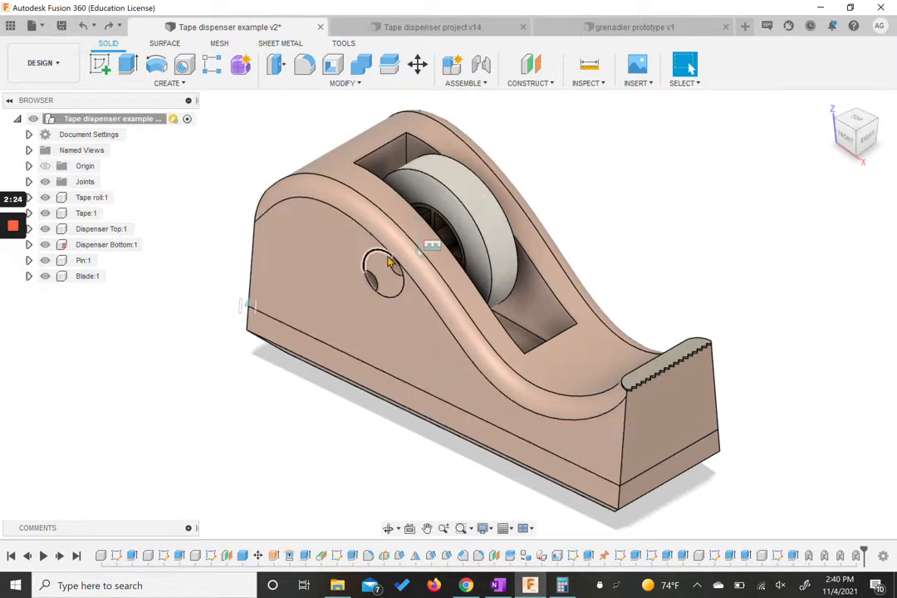
pyautogui.moveTo(370, 279); pyautogui.dragTo(266, 191)
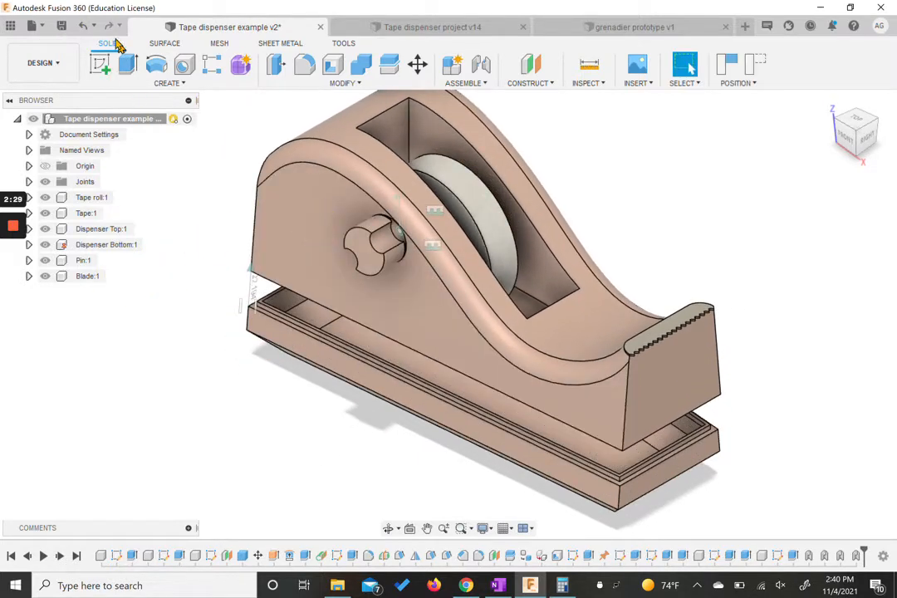
pyautogui.click(84, 26)
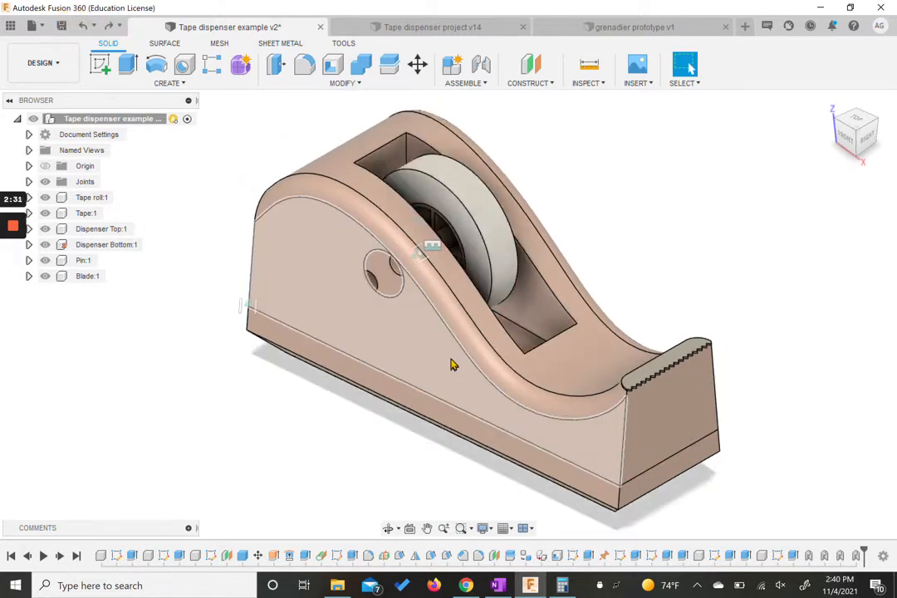
pyautogui.scroll(-1, 446, 350)
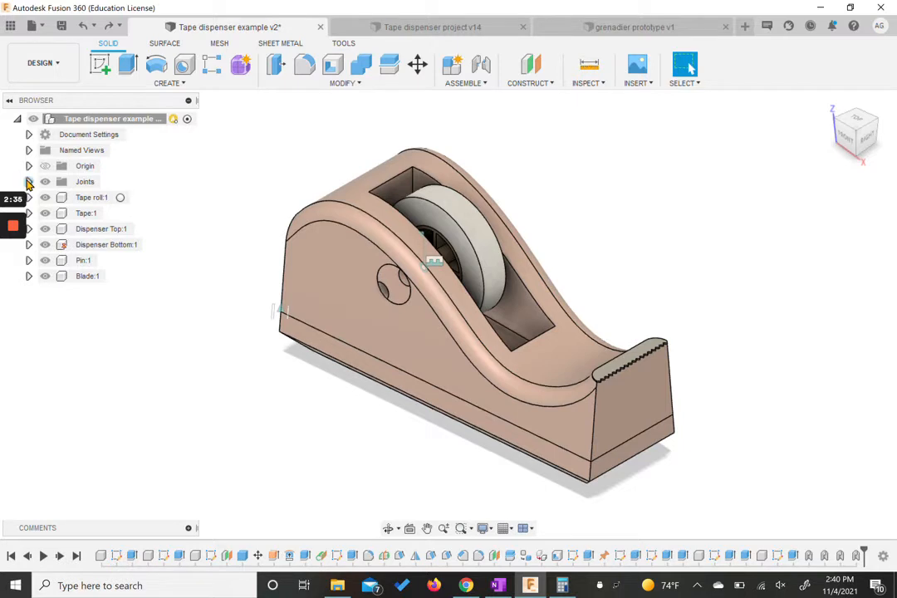
# Open the joint limits of the pin's cylindrical joint and switch the limited motion to Slide.
pyautogui.click(28, 181)
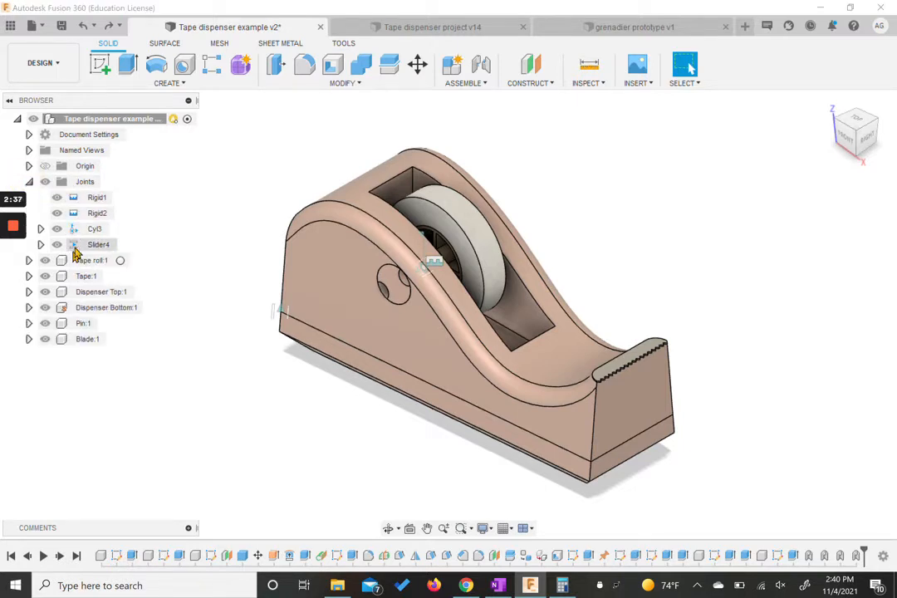
pyautogui.click(92, 231)
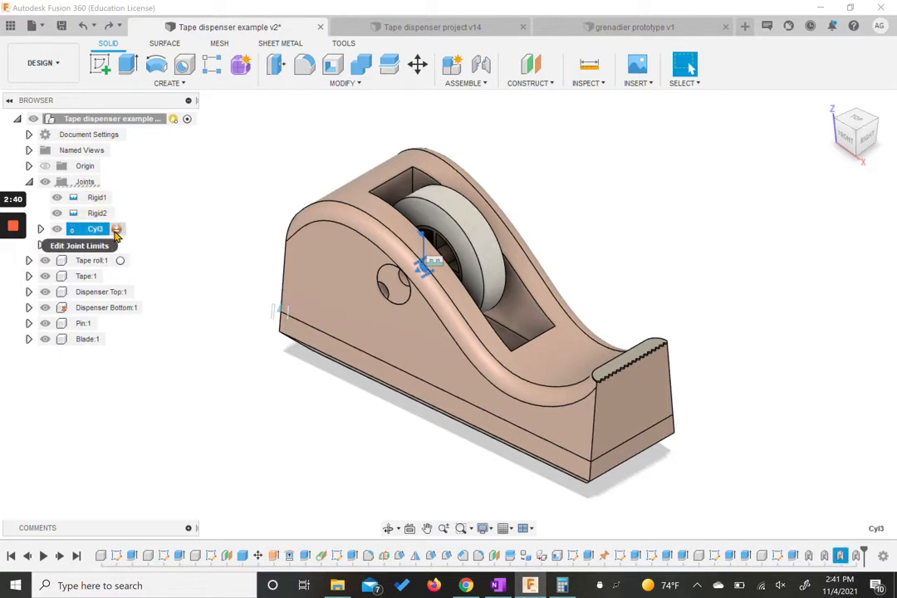
pyautogui.click(117, 230)
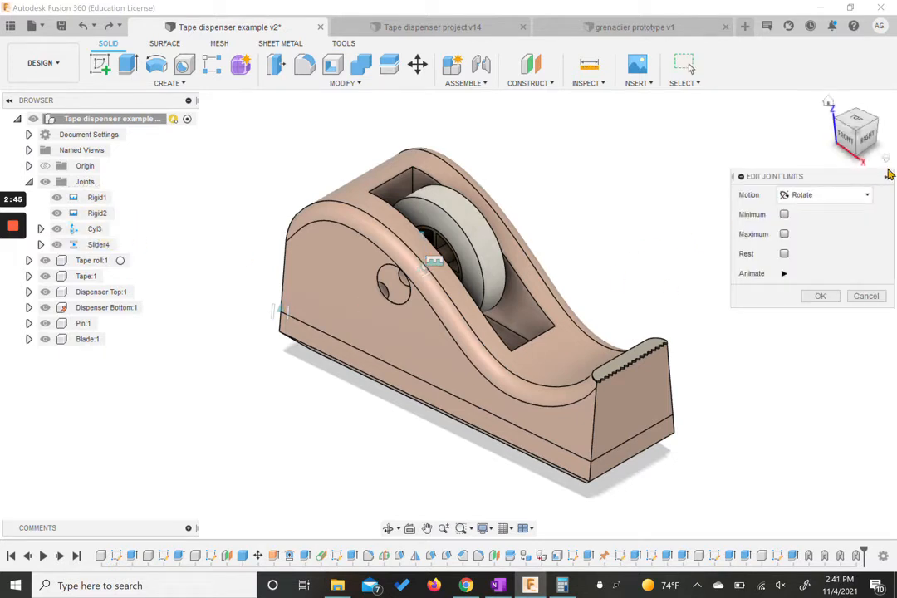
pyautogui.click(867, 143)
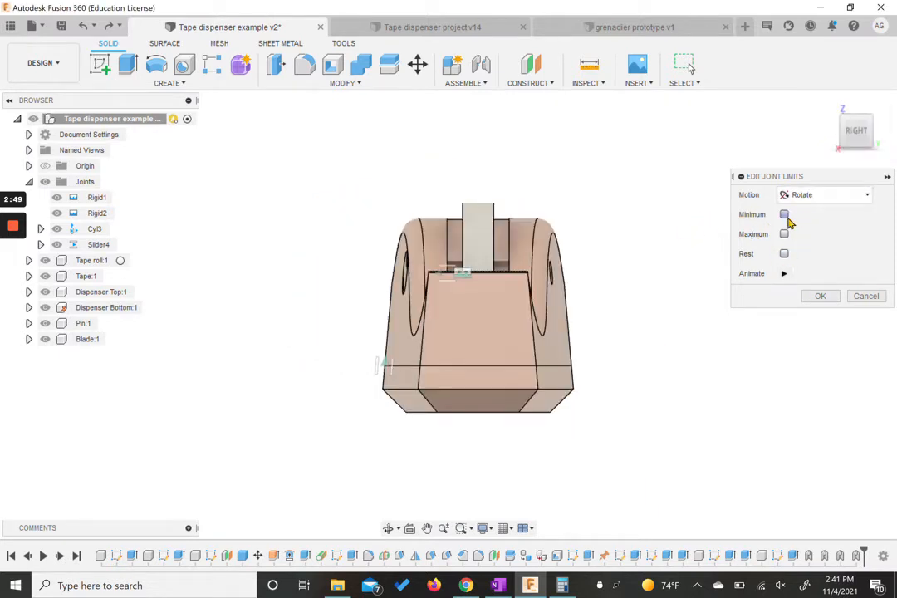
pyautogui.click(806, 199)
pyautogui.click(806, 209)
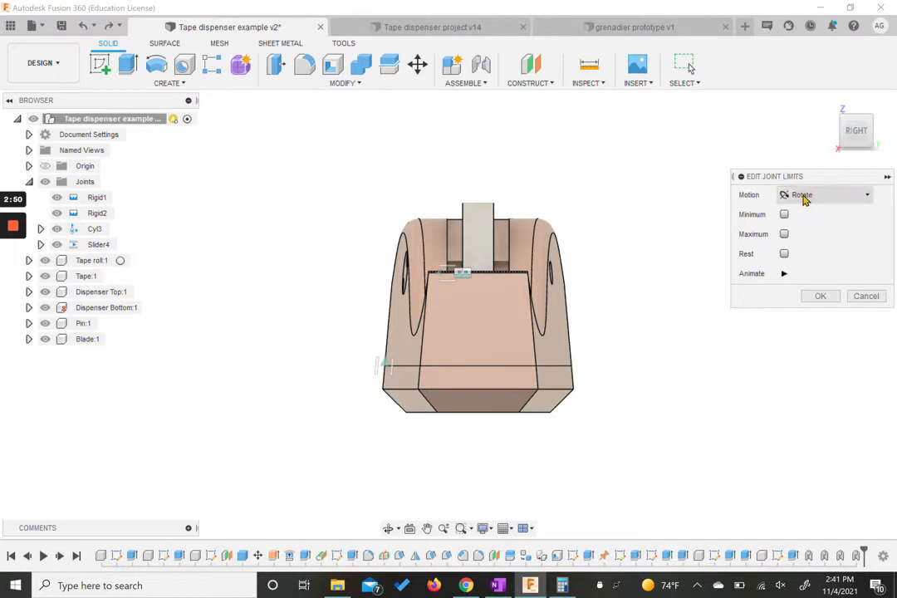
pyautogui.click(805, 198)
pyautogui.click(800, 226)
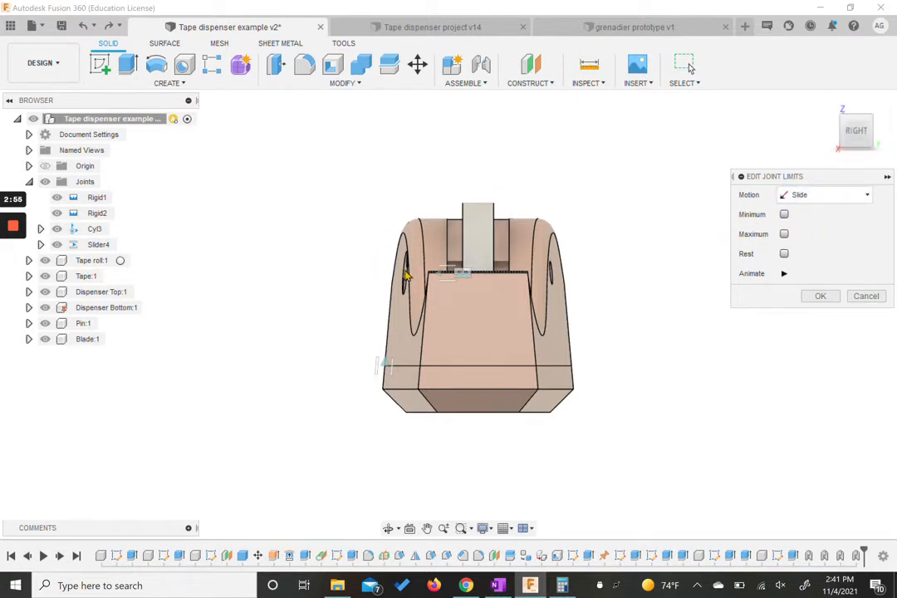
# Enable a 0 mm minimum slide limit for the pin, animate it with a trial 50 mm maximum, and accept with only the minimum.
pyautogui.click(785, 215)
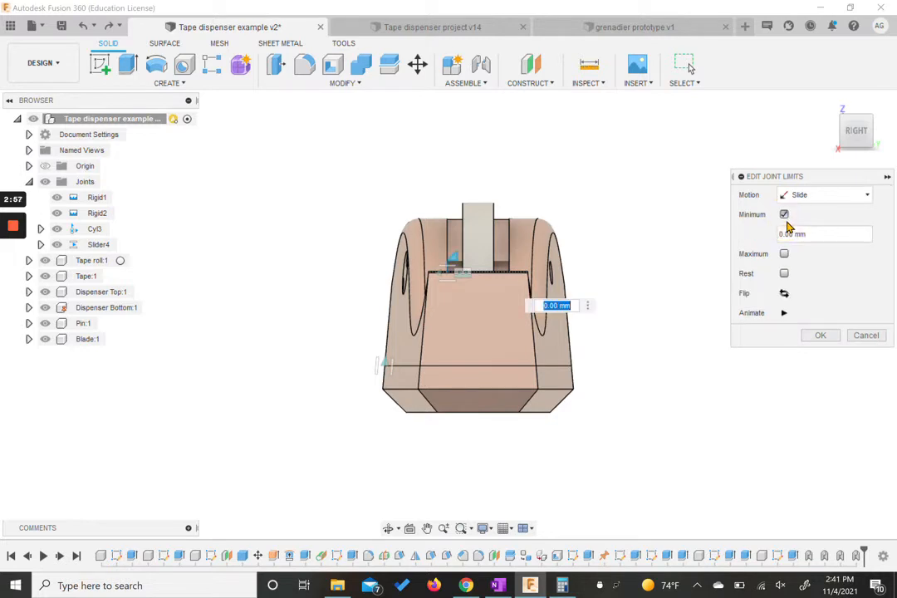
pyautogui.moveTo(858, 135); pyautogui.dragTo(855, 160)
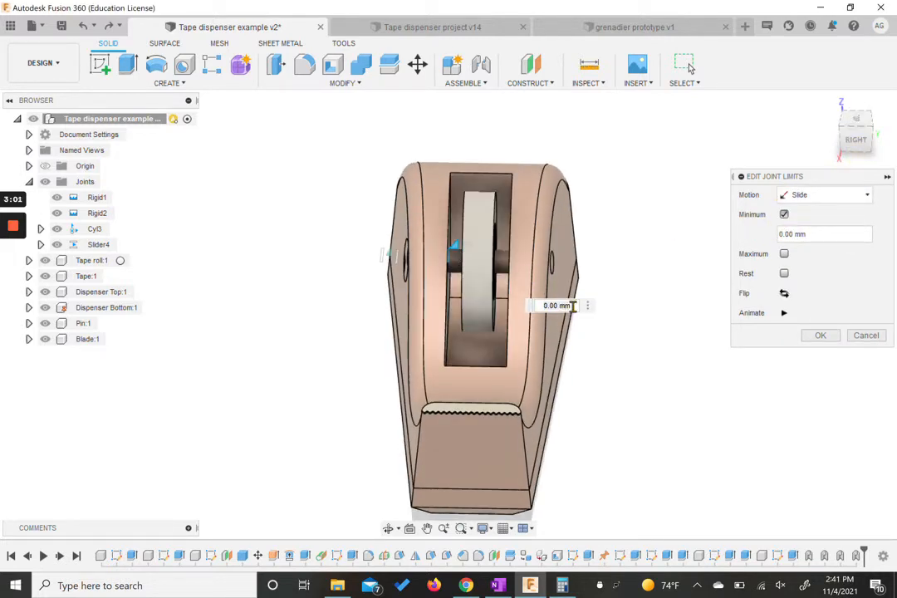
pyautogui.moveTo(456, 247)
pyautogui.mouseDown()
pyautogui.moveTo(531, 246)
pyautogui.moveTo(374, 255)
pyautogui.moveTo(465, 259)
pyautogui.moveTo(451, 258)
pyautogui.mouseUp()
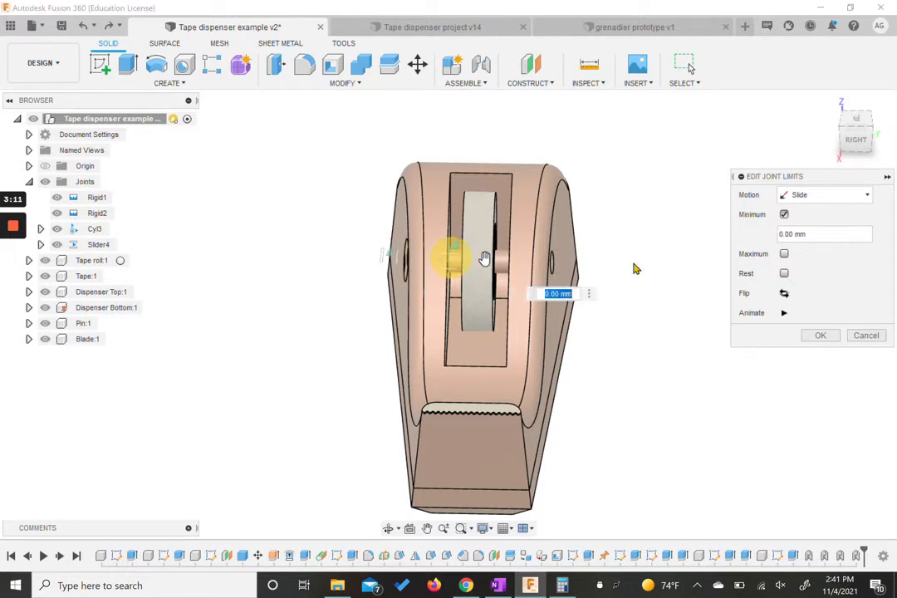
pyautogui.click(784, 254)
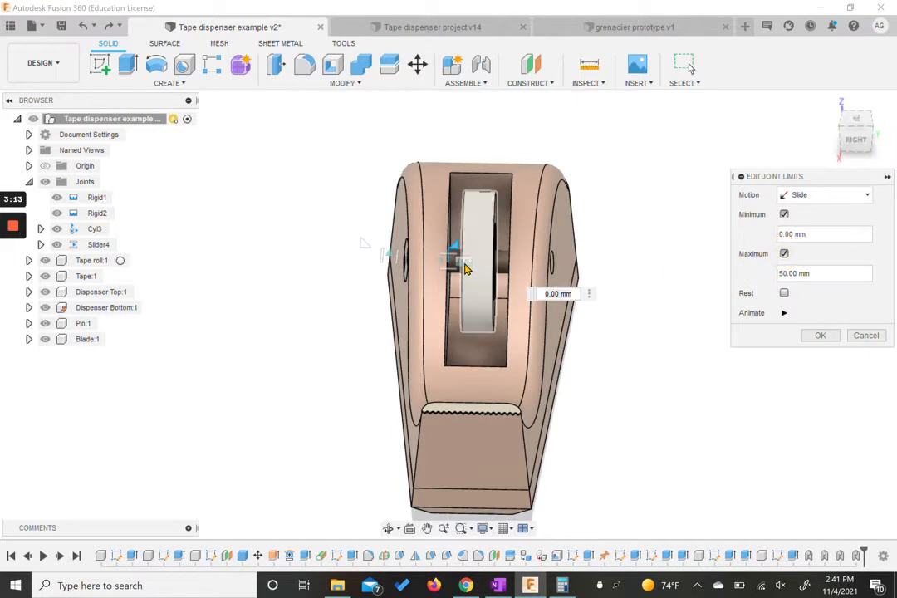
pyautogui.click(784, 313)
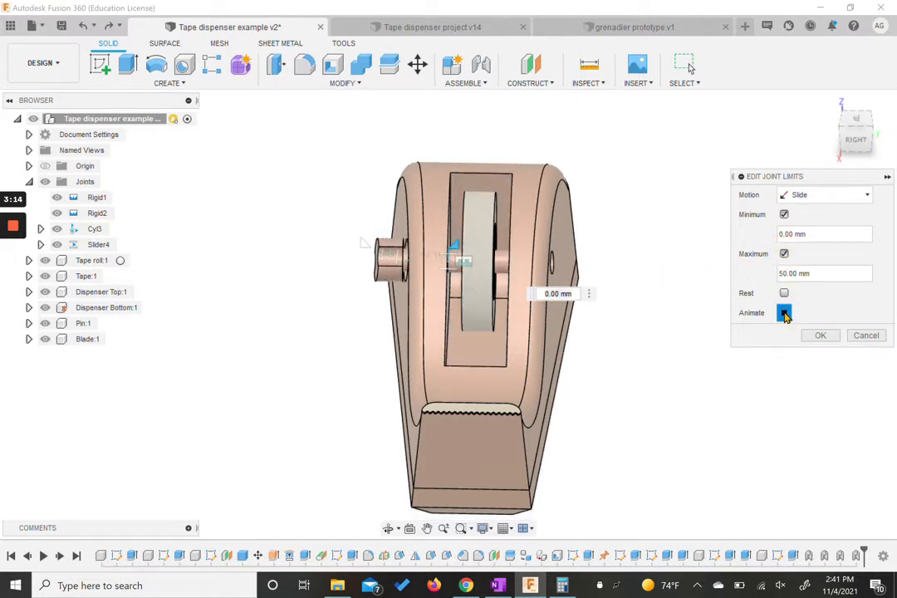
pyautogui.click(785, 255)
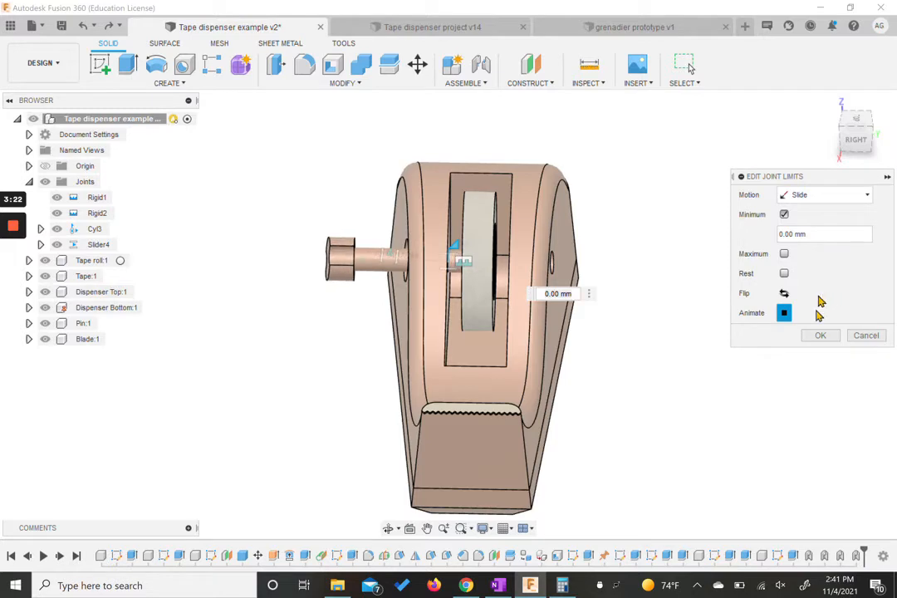
pyautogui.click(822, 339)
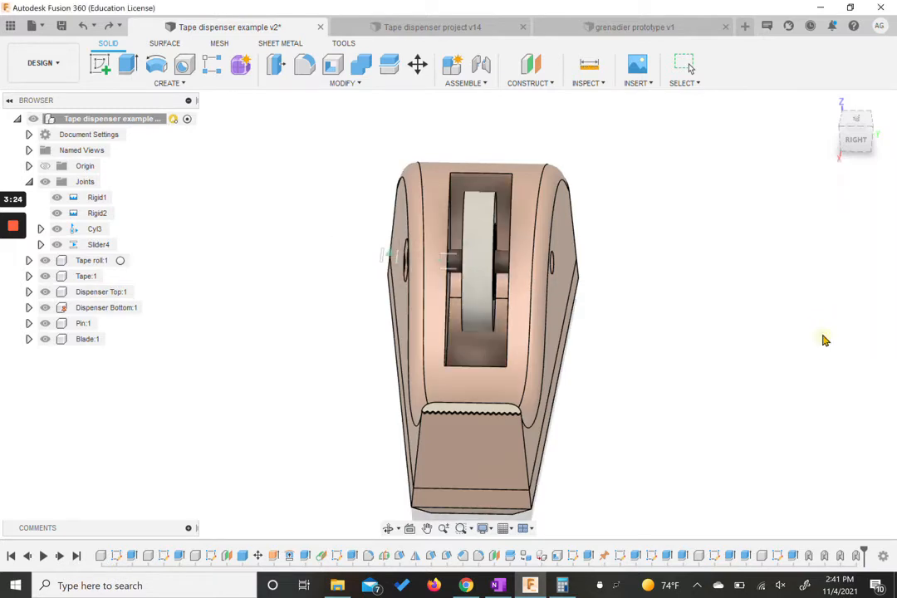
pyautogui.click(831, 108)
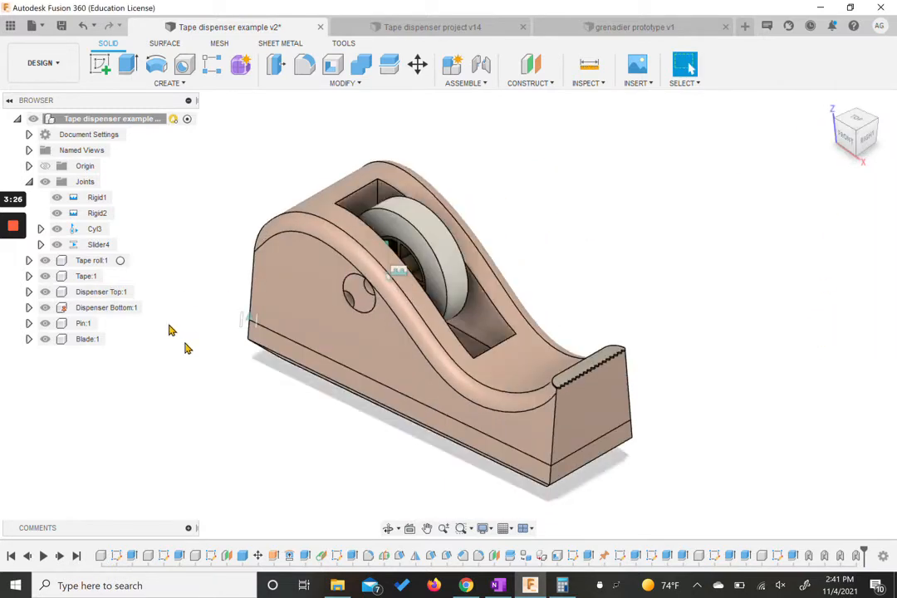
# Give the slider joint between dispenser top and bottom a 0 mm minimum slide limit, preview its motion, and accept.
pyautogui.click(121, 246)
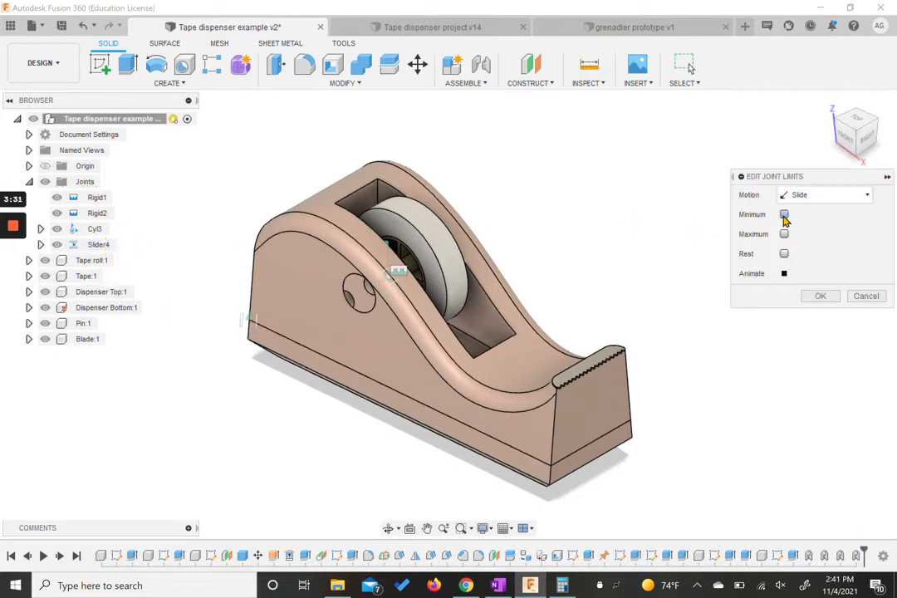
pyautogui.click(784, 215)
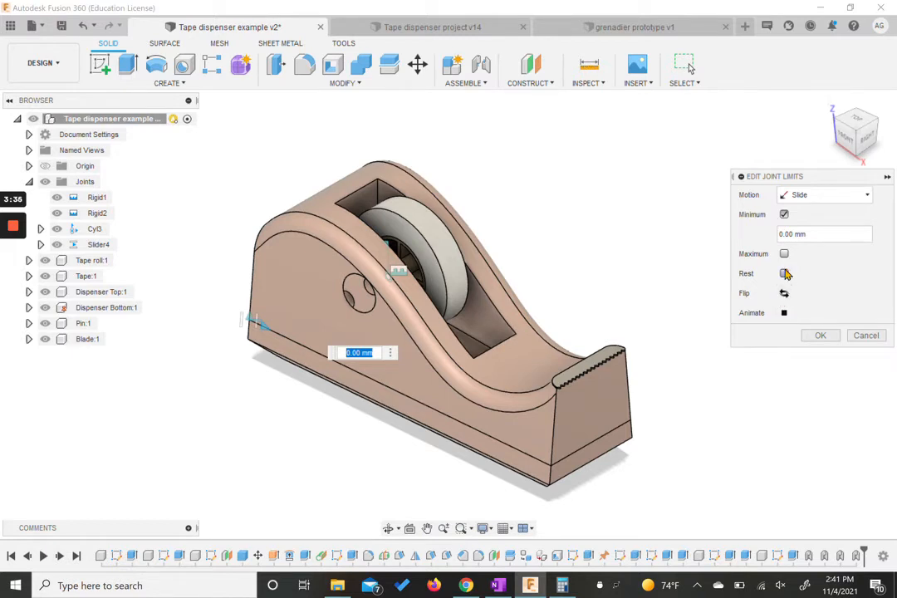
pyautogui.click(785, 313)
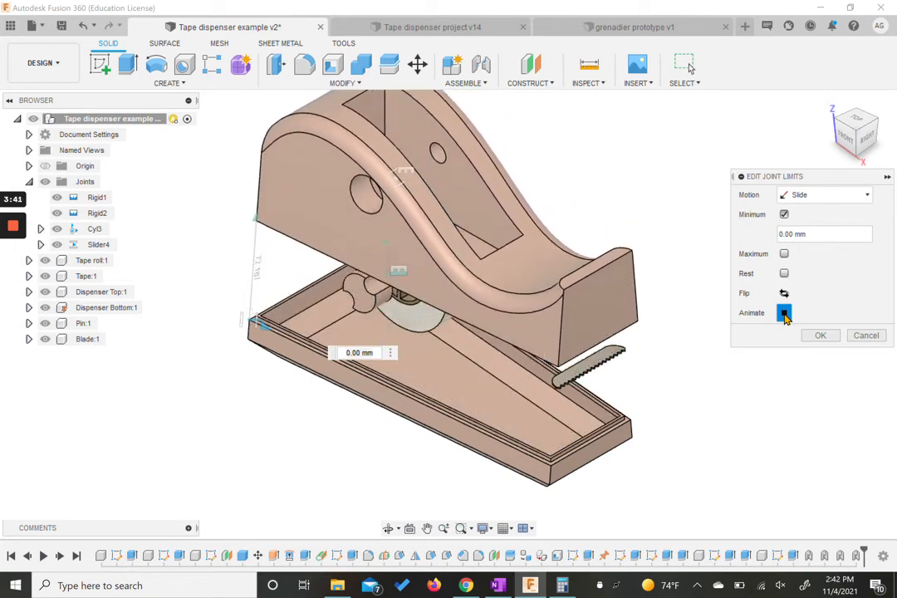
pyautogui.click(820, 336)
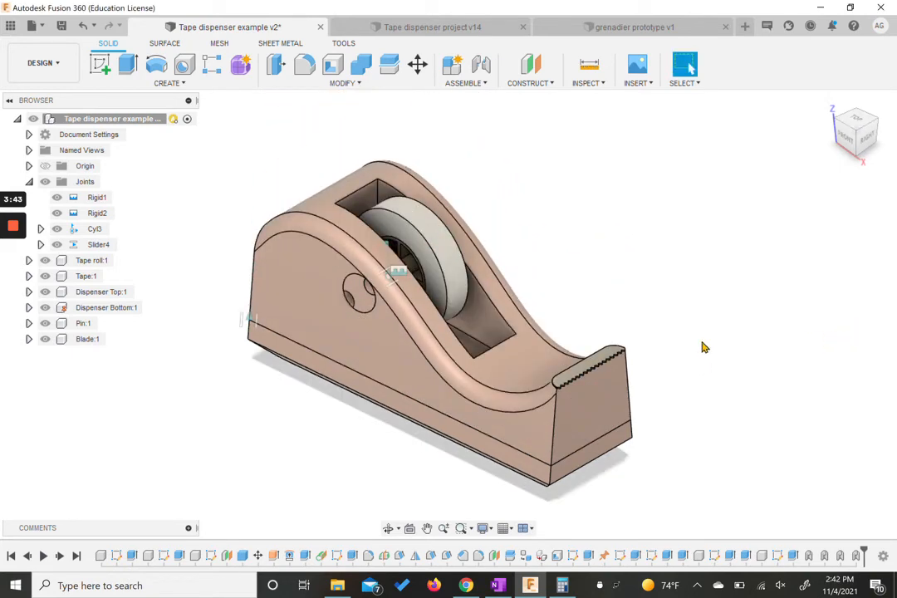
# Start an as-built joint between the tape roll and the pin.
pyautogui.scroll(-4, 721, 202)
pyautogui.scroll(4, 721, 202)
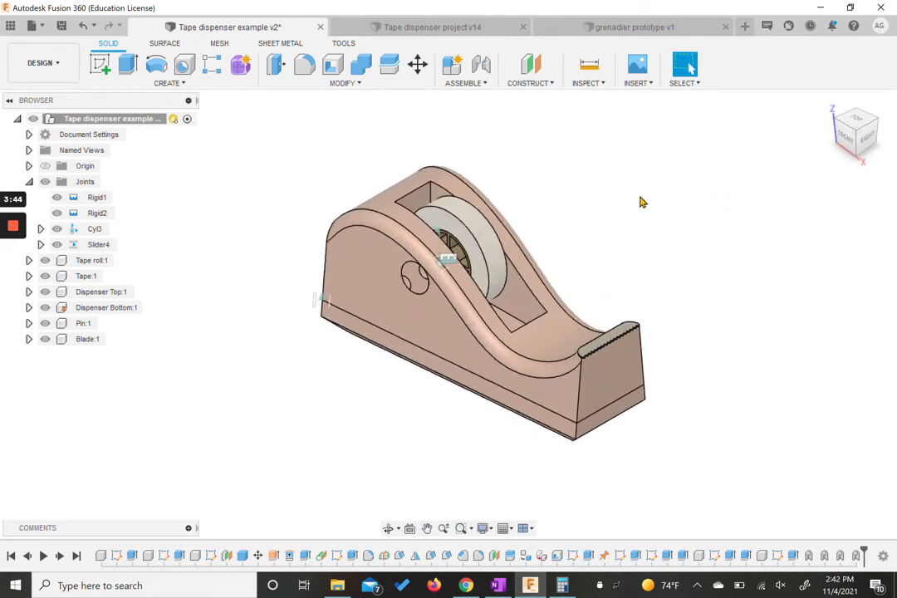
pyautogui.scroll(1, 493, 222)
pyautogui.moveTo(864, 136); pyautogui.dragTo(760, 141)
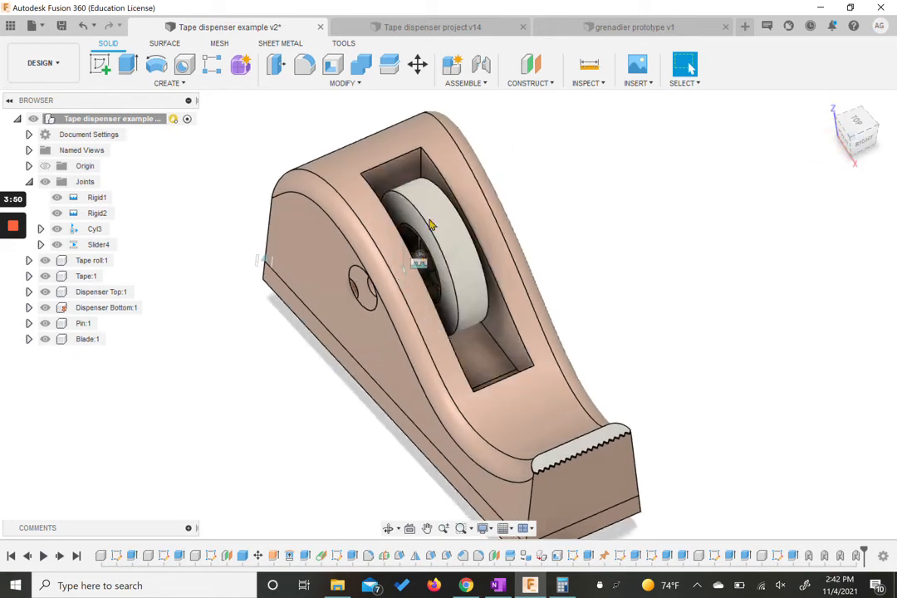
pyautogui.click(473, 83)
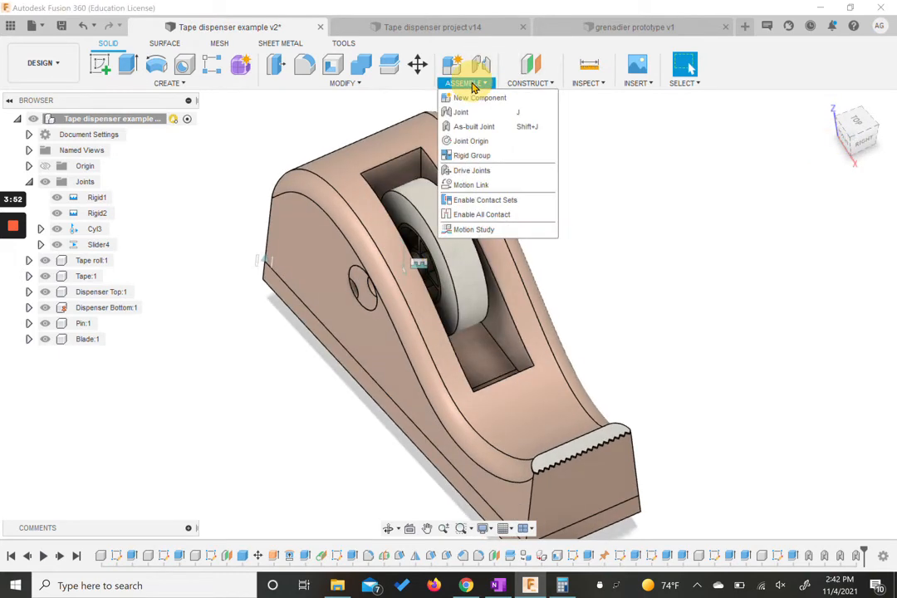
pyautogui.click(471, 128)
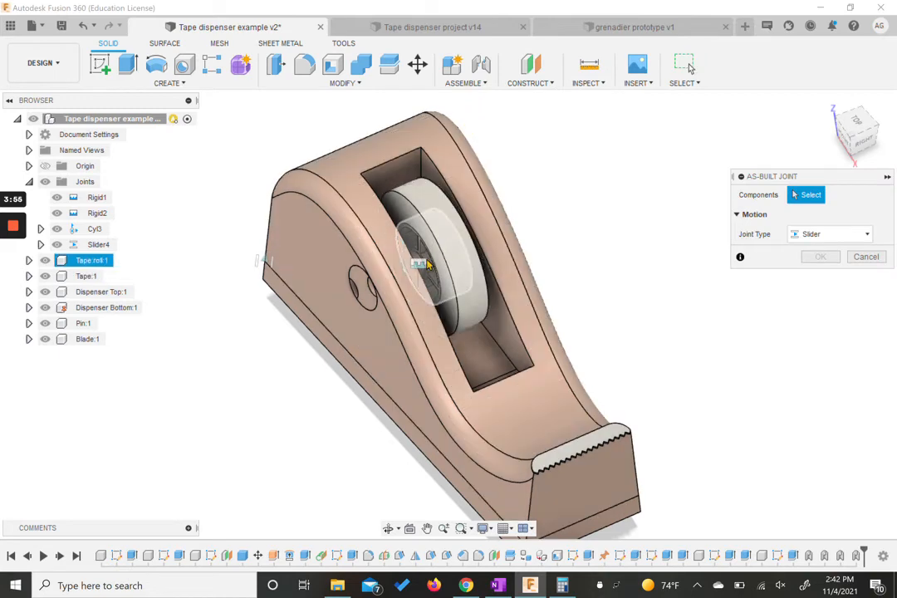
pyautogui.click(424, 263)
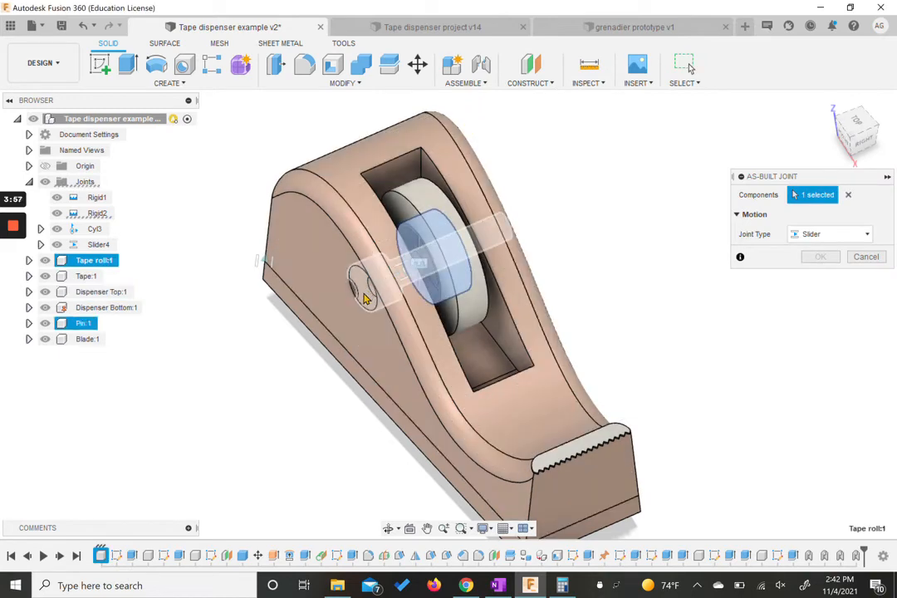
pyautogui.click(363, 299)
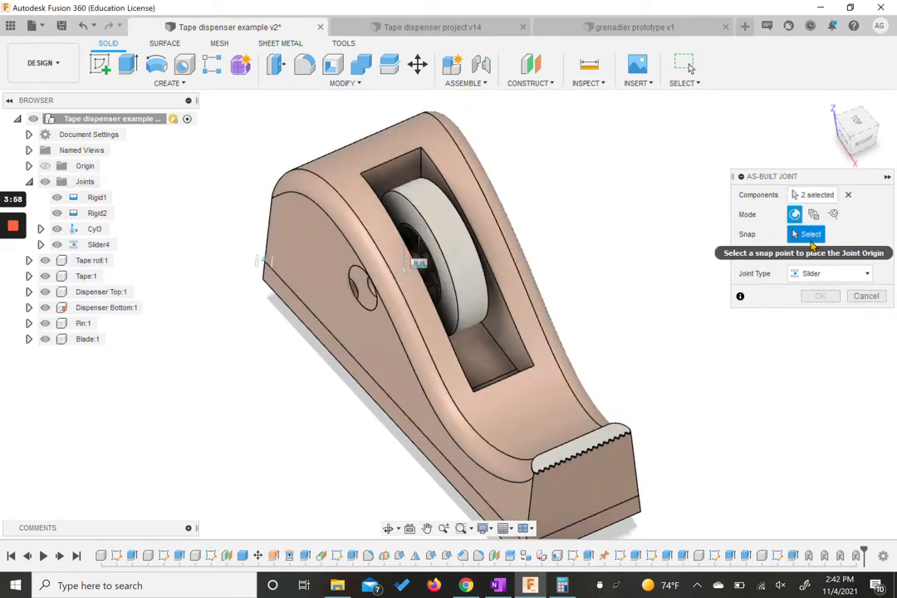
pyautogui.moveTo(856, 139); pyautogui.dragTo(825, 132)
pyautogui.scroll(4, 426, 262)
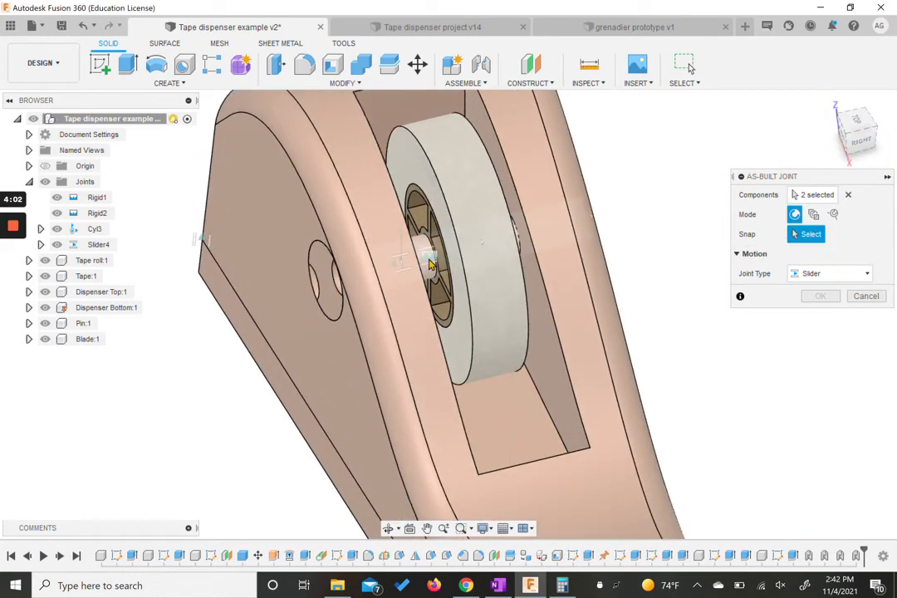
pyautogui.click(426, 263)
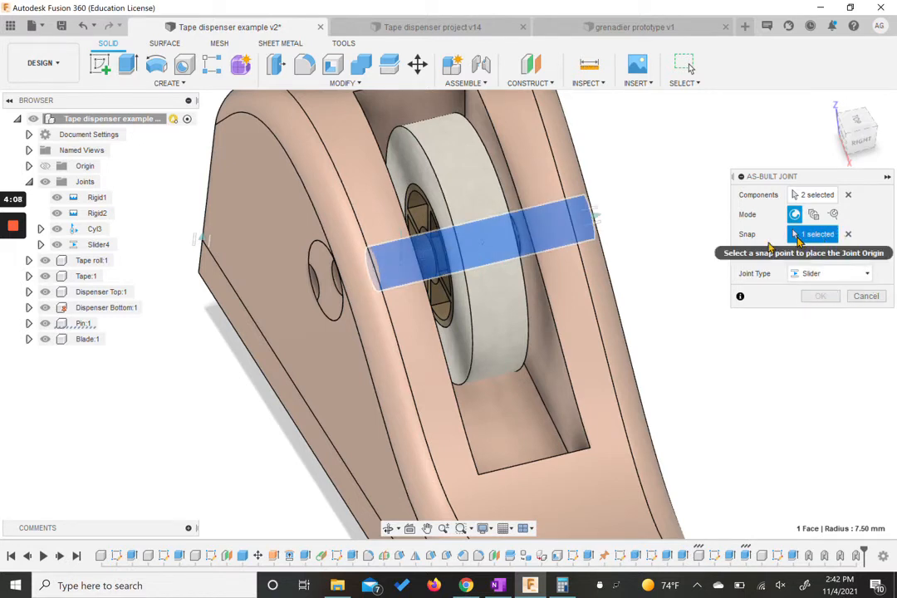
pyautogui.click(848, 236)
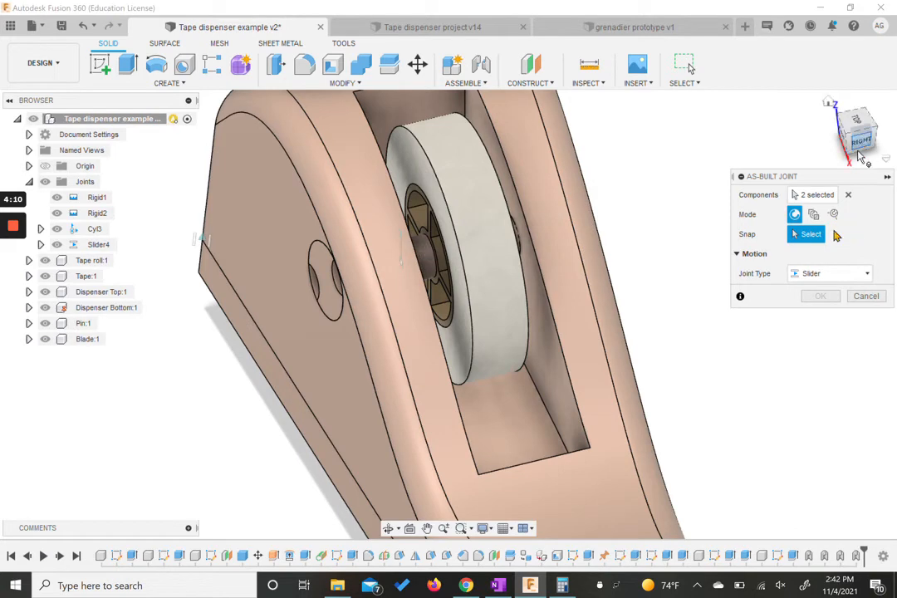
# Make the as-built joint cylindrical about the Z axis, with its origin on the pin beside the tape roll's hub, and accept it.
pyautogui.click(837, 275)
pyautogui.click(817, 335)
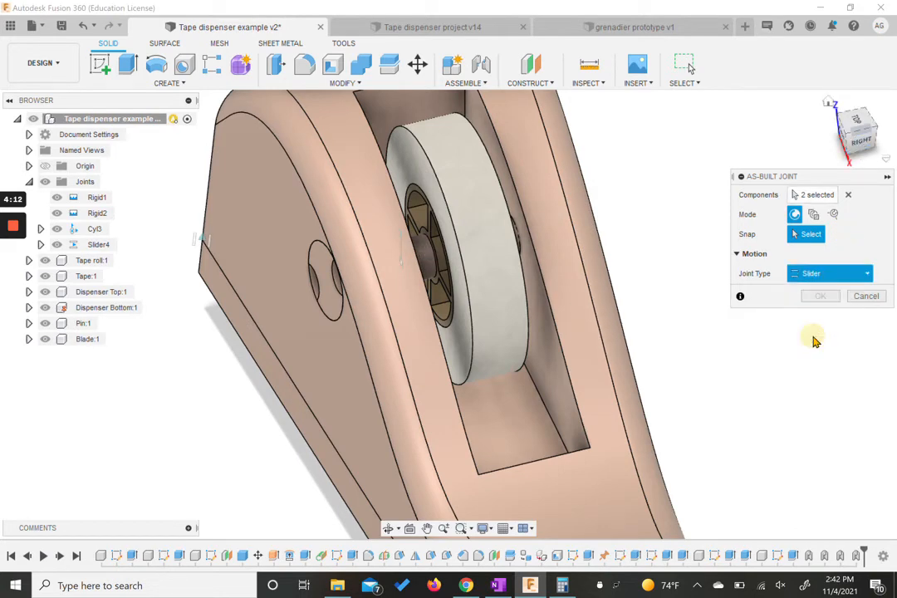
pyautogui.click(874, 133)
pyautogui.scroll(3, 488, 278)
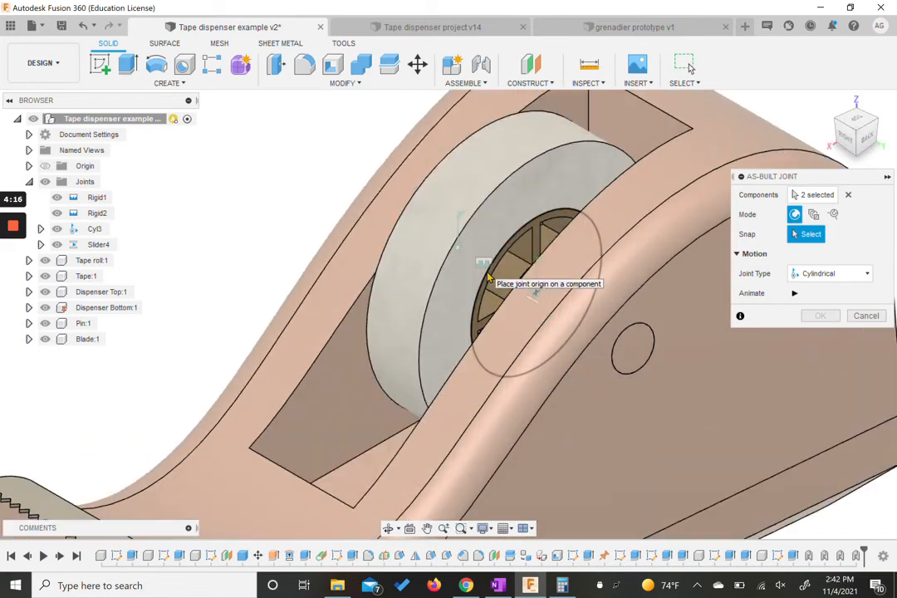
pyautogui.scroll(3, 510, 276)
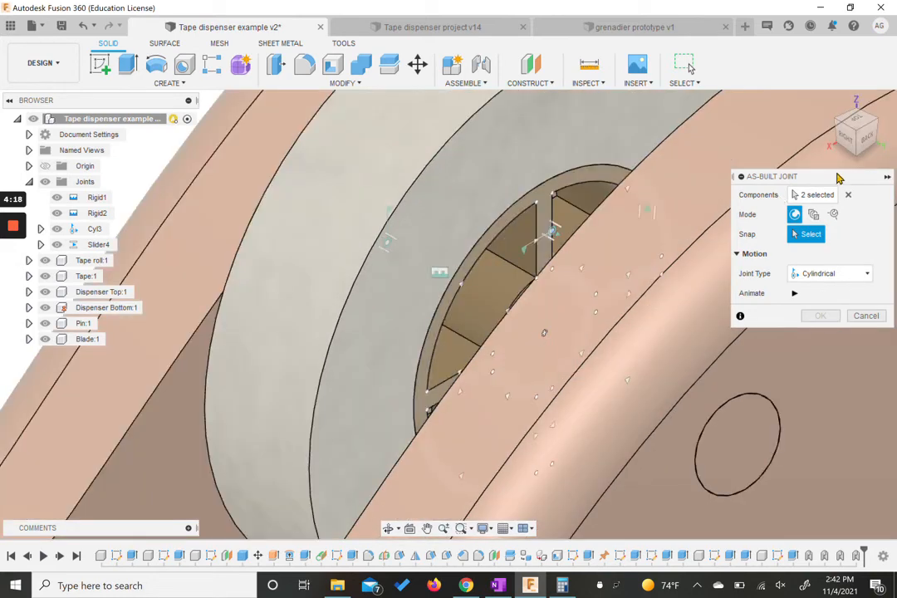
pyautogui.moveTo(861, 129); pyautogui.dragTo(877, 138)
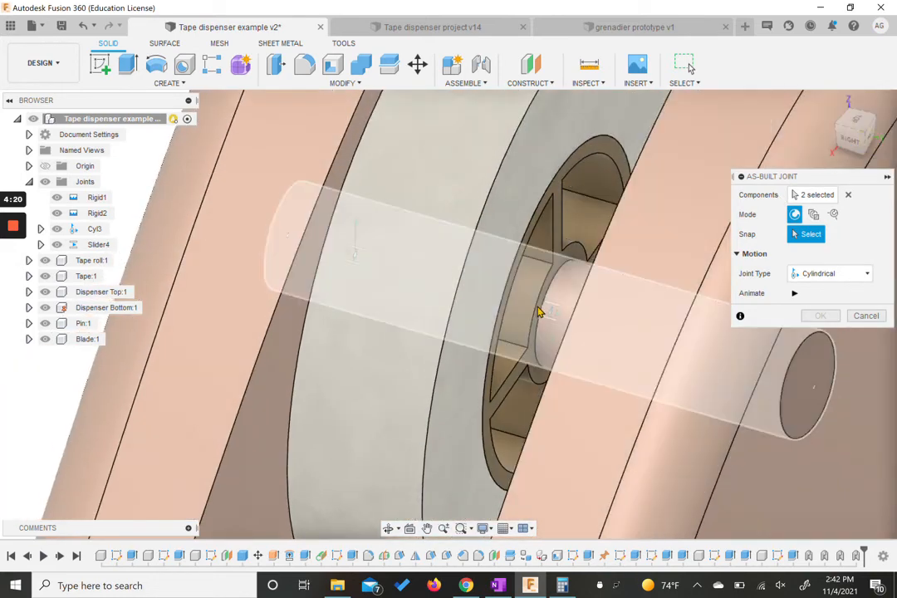
pyautogui.click(546, 315)
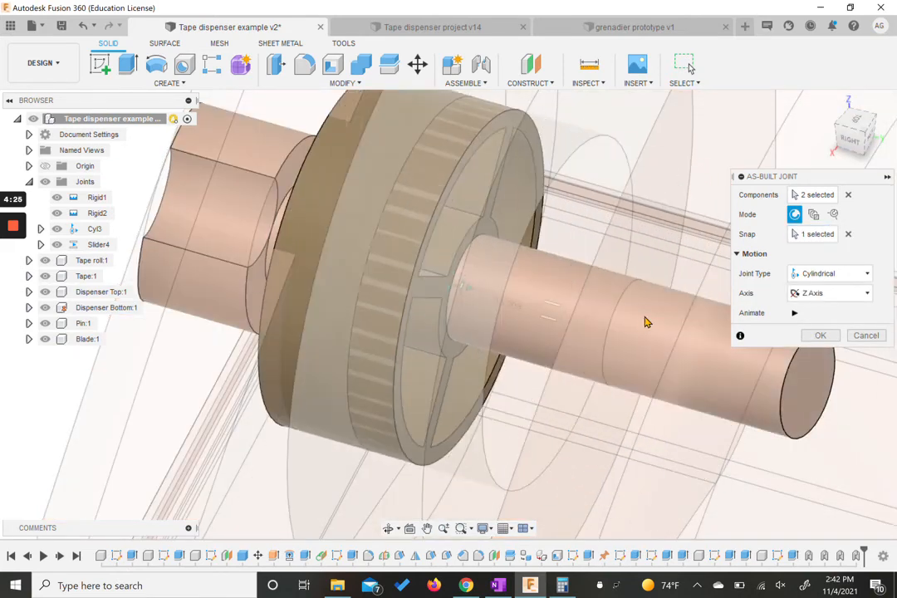
pyautogui.click(815, 335)
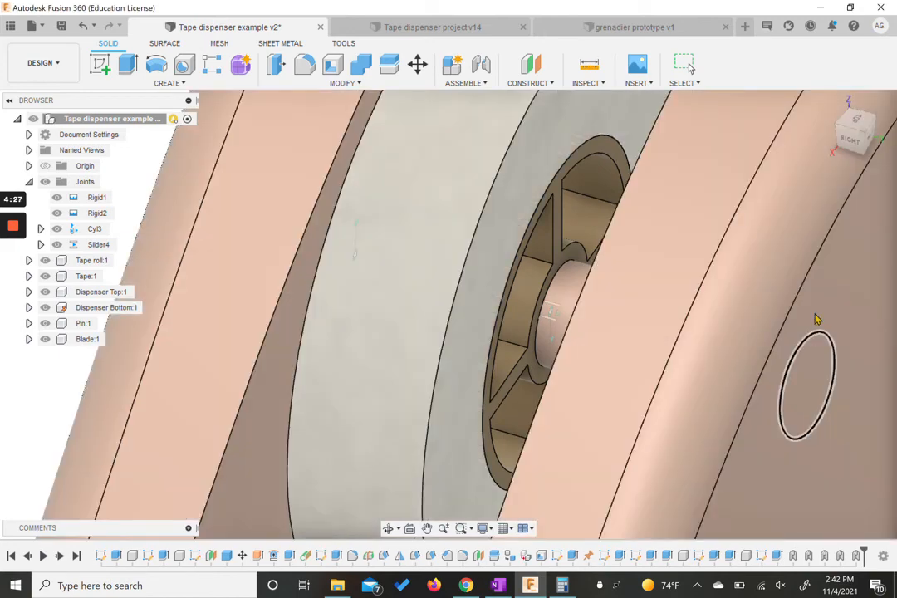
# Test the slider joint by lifting the dispenser top straight up, well clear of the bottom.
pyautogui.click(831, 103)
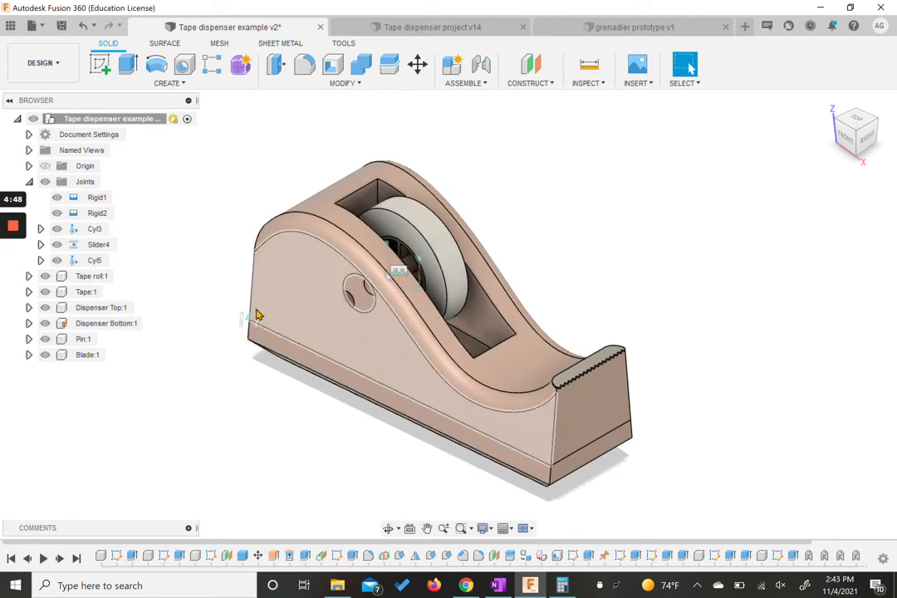
pyautogui.scroll(-4, 354, 314)
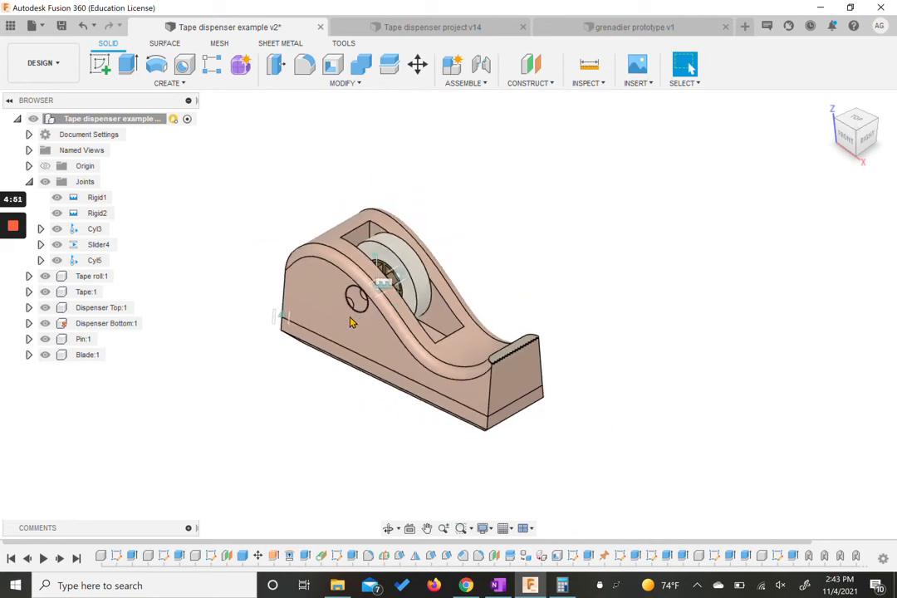
pyautogui.moveTo(331, 395); pyautogui.dragTo(366, 437, button='middle')
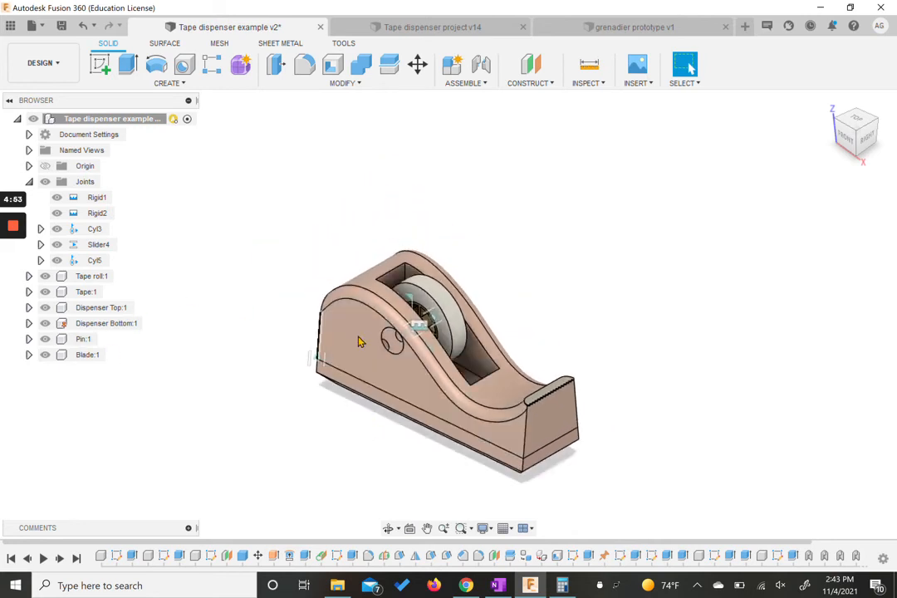
pyautogui.moveTo(359, 342); pyautogui.dragTo(392, 215)
pyautogui.scroll(-3, 397, 318)
pyautogui.scroll(1, 399, 320)
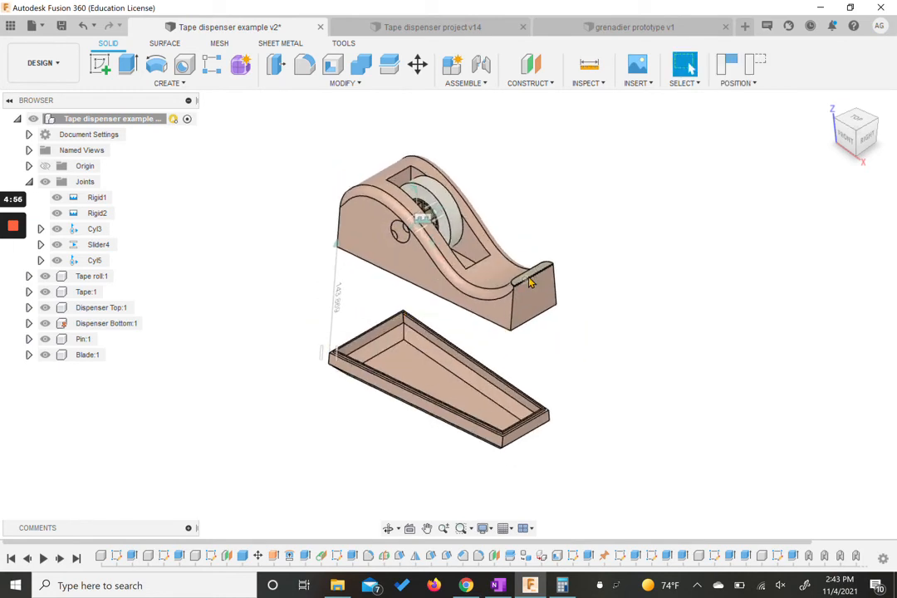
# Test the cylindrical joints by pulling the pin out of the dispenser and sliding the tape roll along its axis back into the top.
pyautogui.click(422, 226)
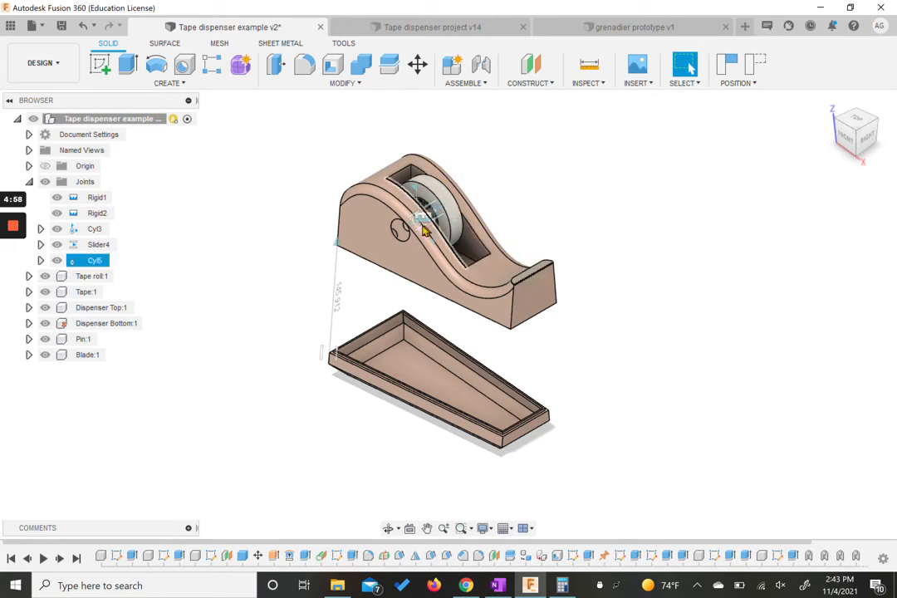
pyautogui.moveTo(396, 245); pyautogui.dragTo(166, 359)
pyautogui.moveTo(306, 340); pyautogui.dragTo(367, 310)
pyautogui.moveTo(257, 334)
pyautogui.mouseDown()
pyautogui.moveTo(233, 351)
pyautogui.moveTo(255, 345)
pyautogui.moveTo(240, 344)
pyautogui.mouseUp()
pyautogui.click(284, 388)
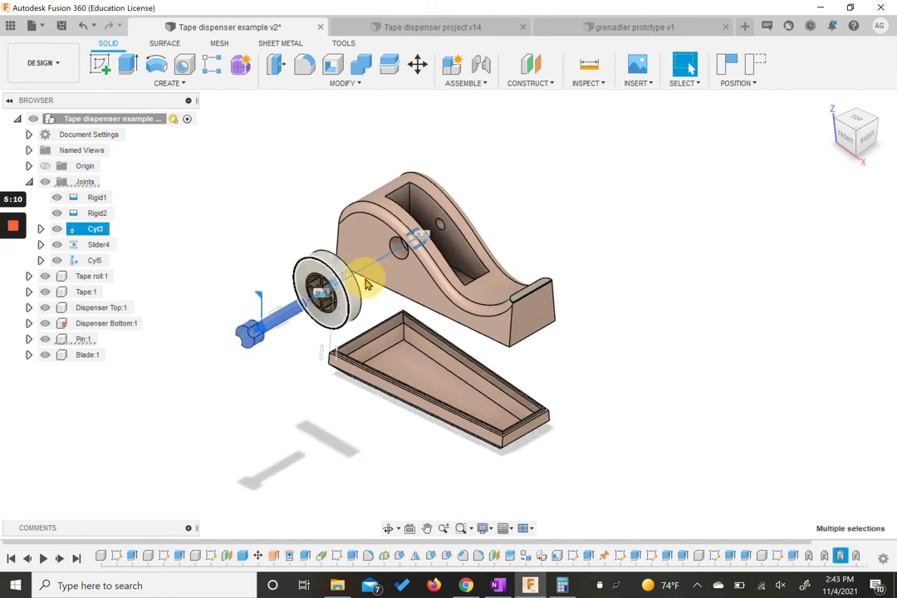
pyautogui.moveTo(366, 281); pyautogui.dragTo(411, 339)
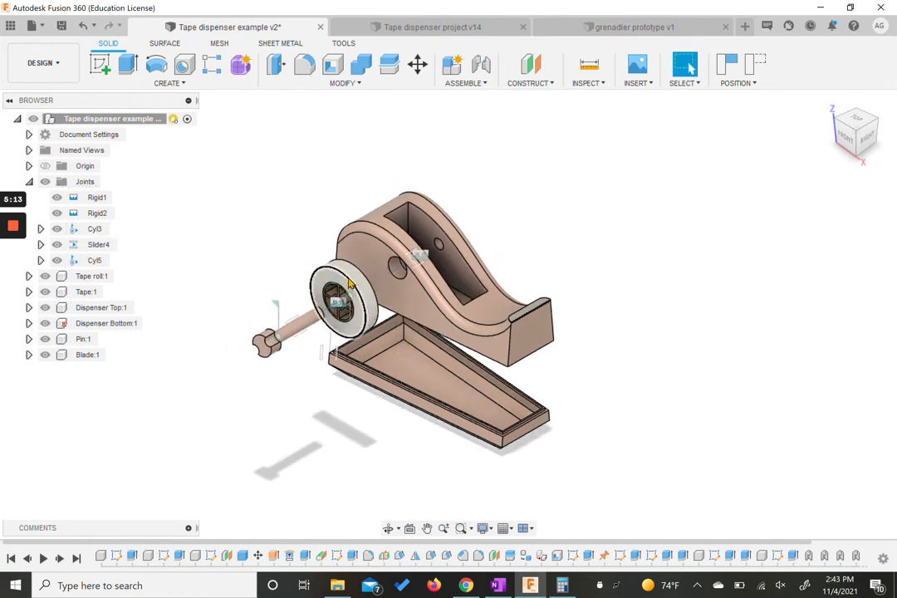
pyautogui.moveTo(349, 284); pyautogui.dragTo(395, 282)
# Undo all the component drags of the tape roll, pin and dispenser top.
pyautogui.click(82, 28)
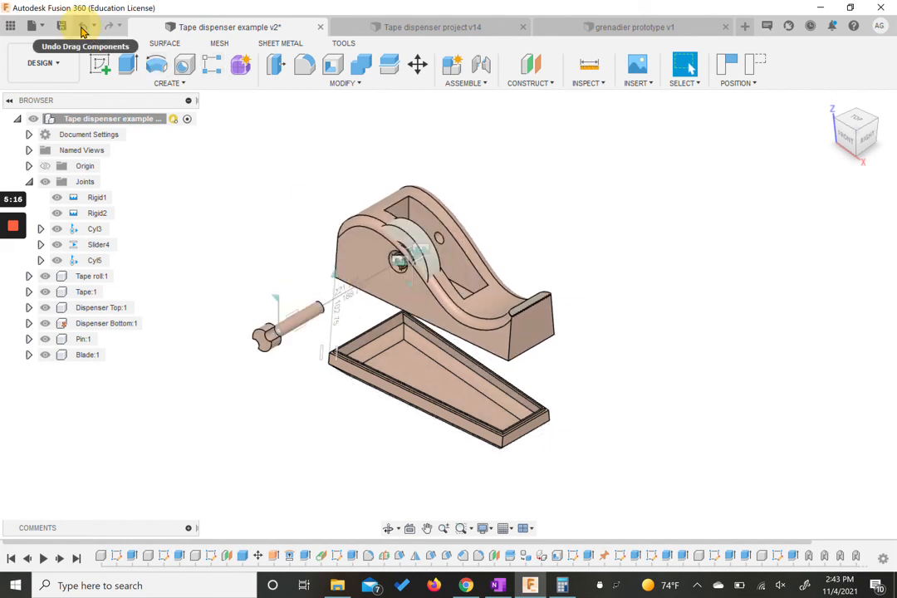
pyautogui.click(82, 28)
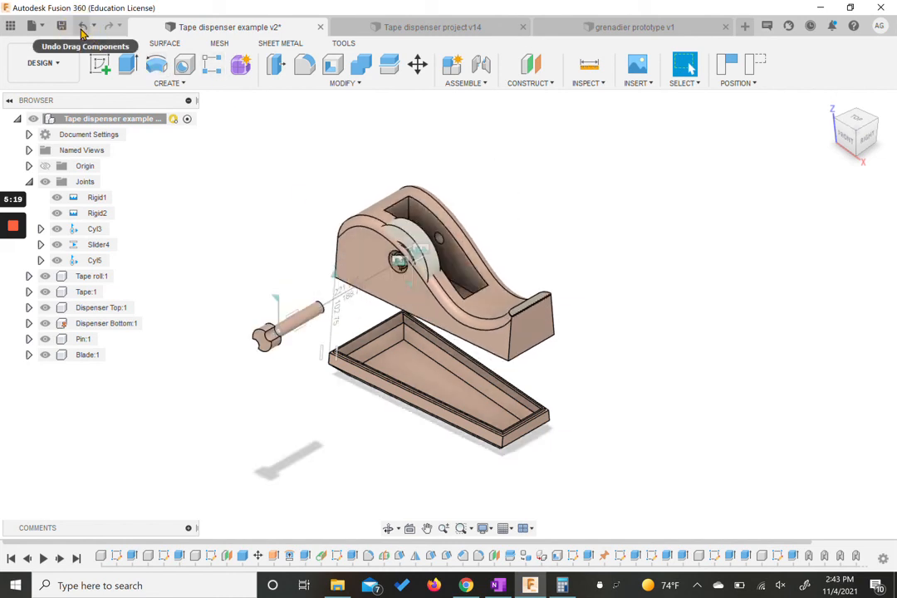
pyautogui.click(82, 27)
pyautogui.click(83, 28)
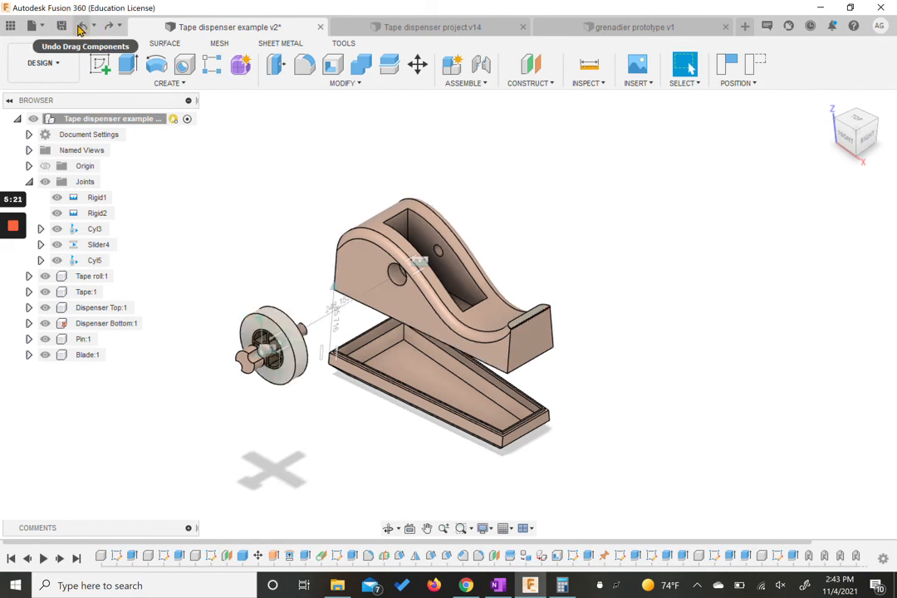
pyautogui.click(82, 27)
pyautogui.click(82, 27)
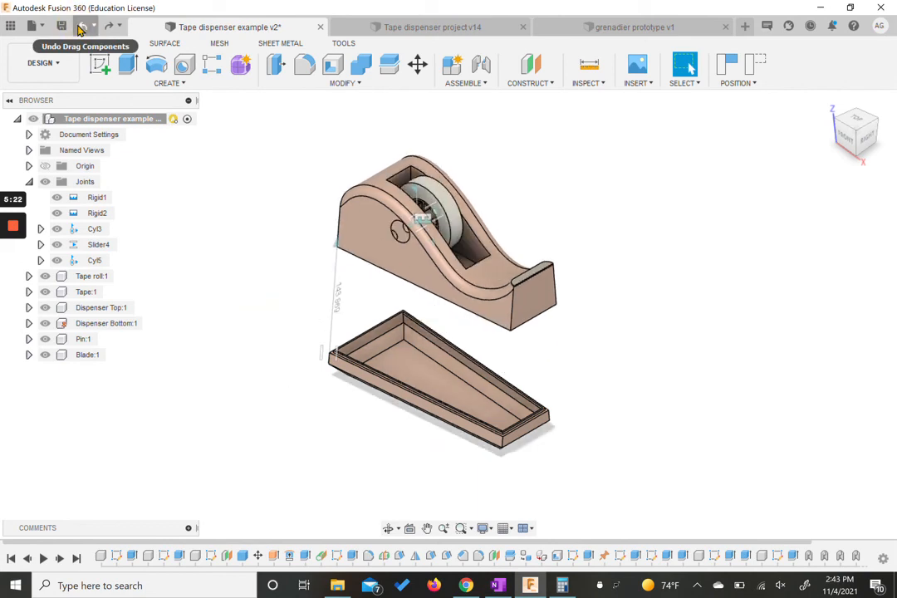
pyautogui.click(82, 27)
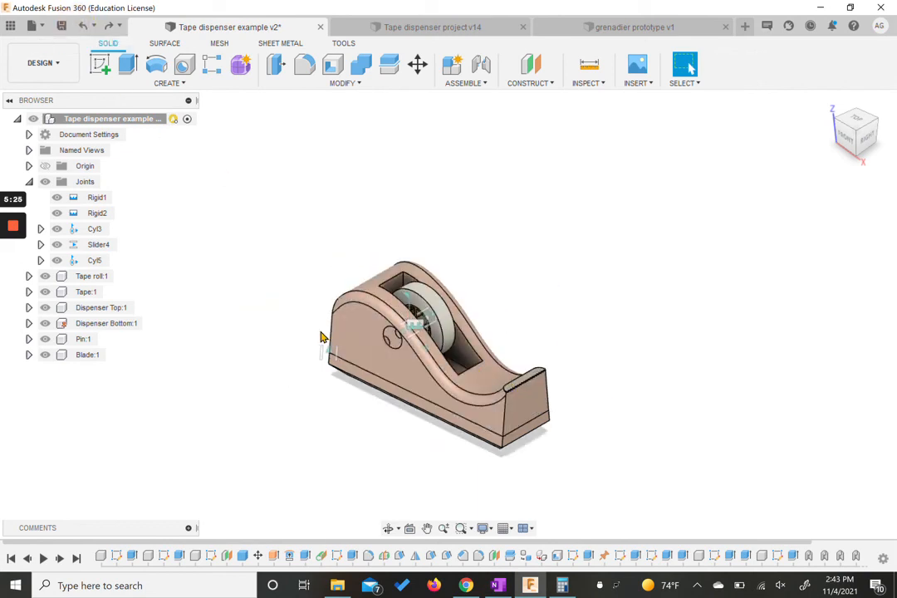
pyautogui.scroll(3, 330, 337)
pyautogui.moveTo(517, 432); pyautogui.dragTo(523, 387, button='middle')
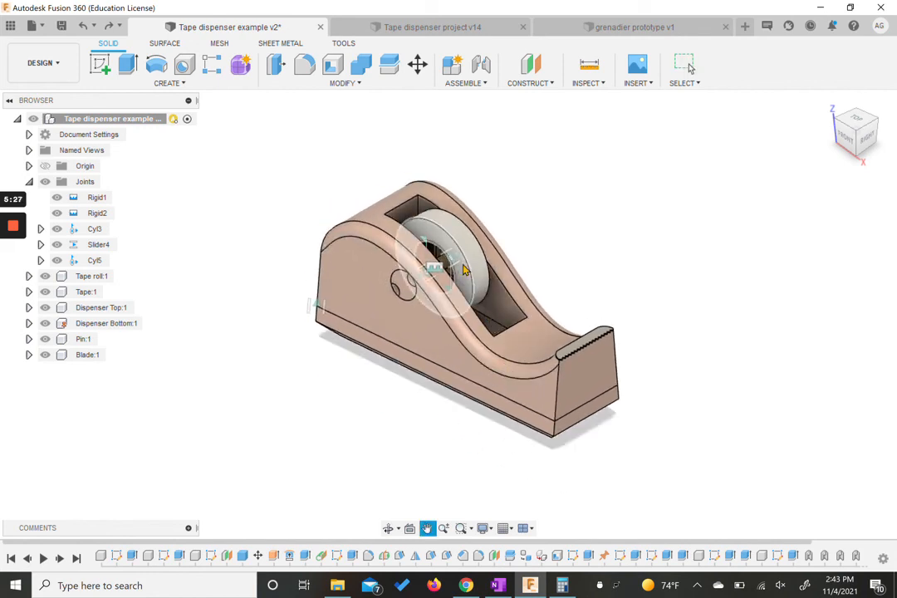